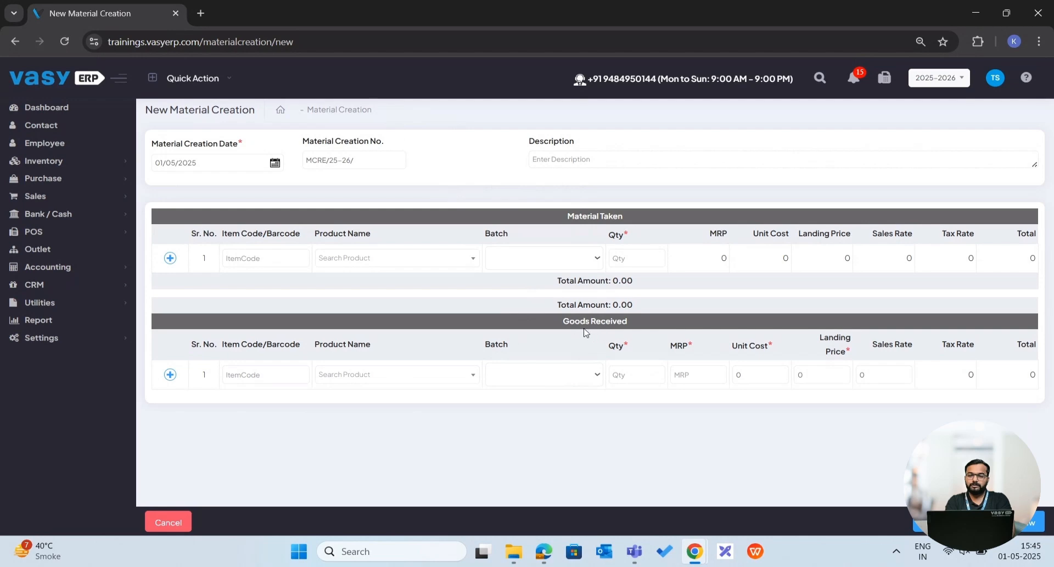
Open the Nutri Choice (Single batch) product from the inventory and examine its multiple-batch setting and batch pricing details.
{"action": "left_click", "coordinate": [365, 376]}
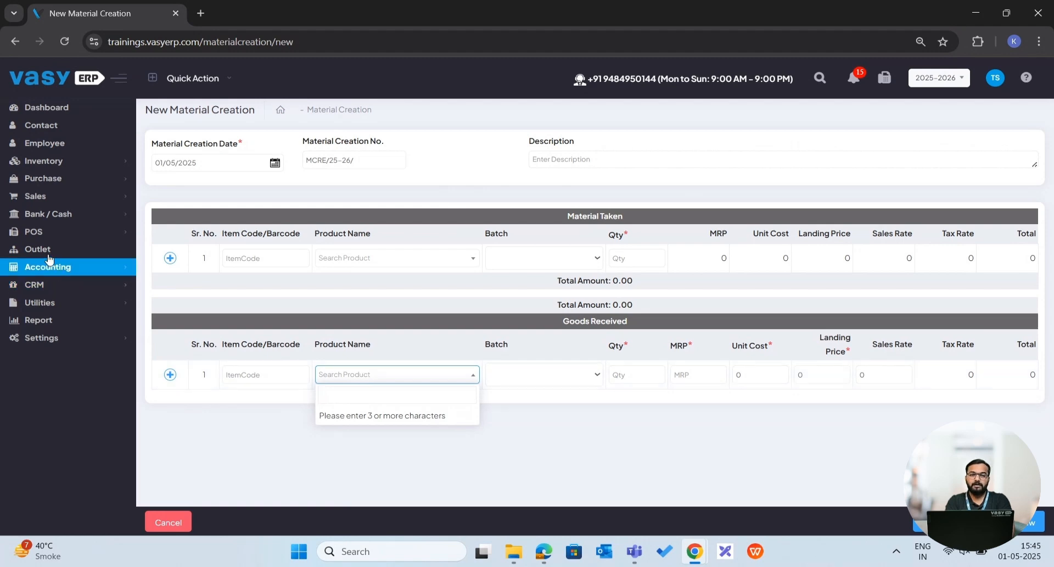
{"action": "left_click", "coordinate": [49, 160]}
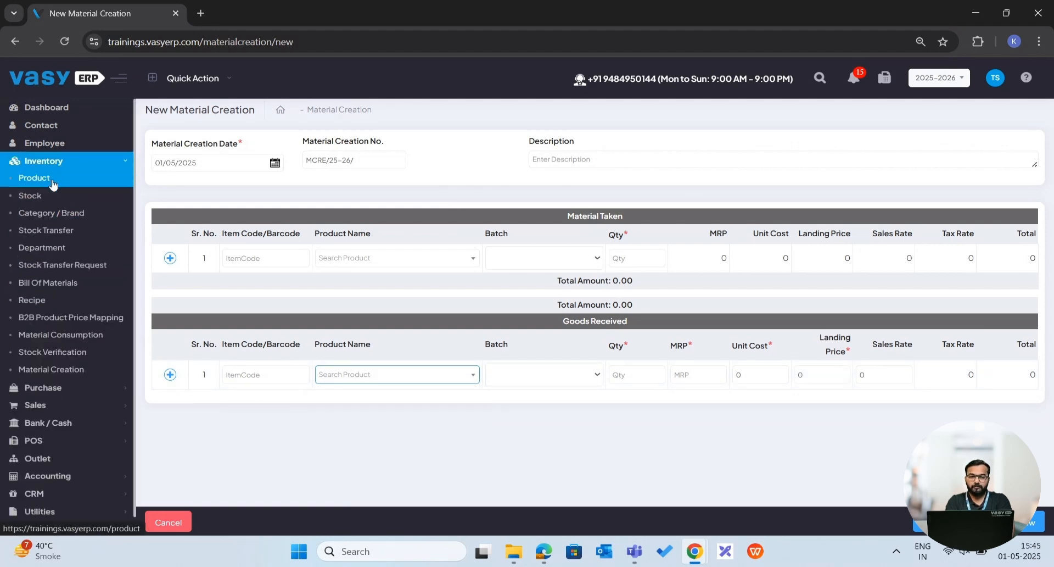
{"action": "left_click", "coordinate": [53, 182]}
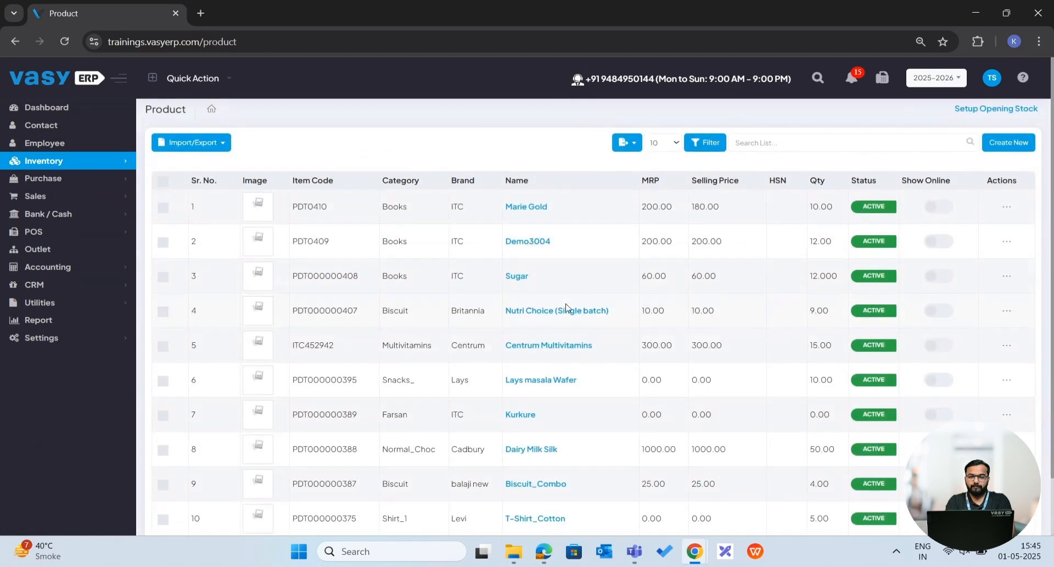
{"action": "left_click", "coordinate": [563, 312]}
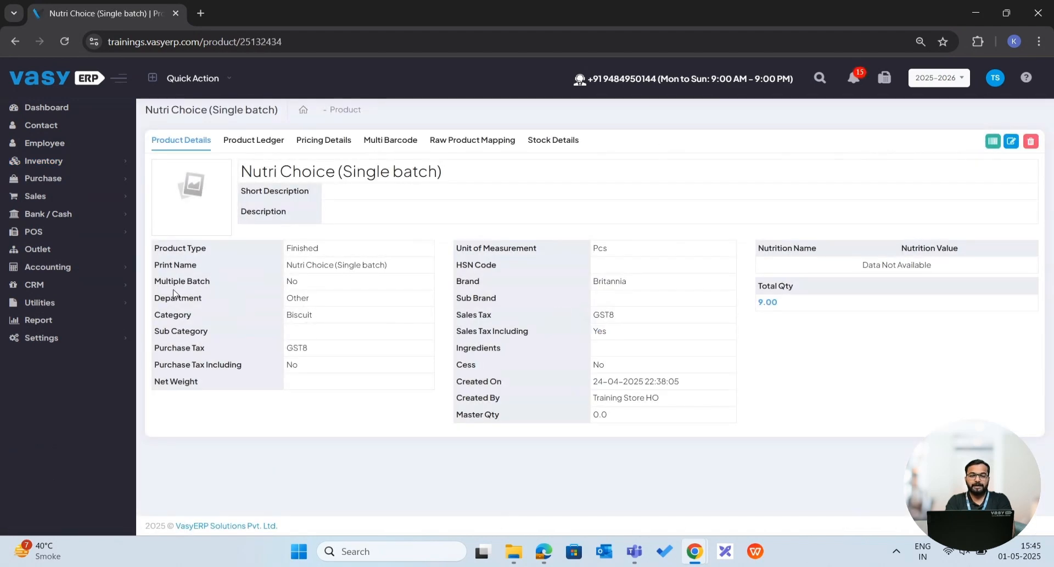
{"action": "scroll", "coordinate": [295, 287], "scroll_direction": "up", "scroll_amount": 5}
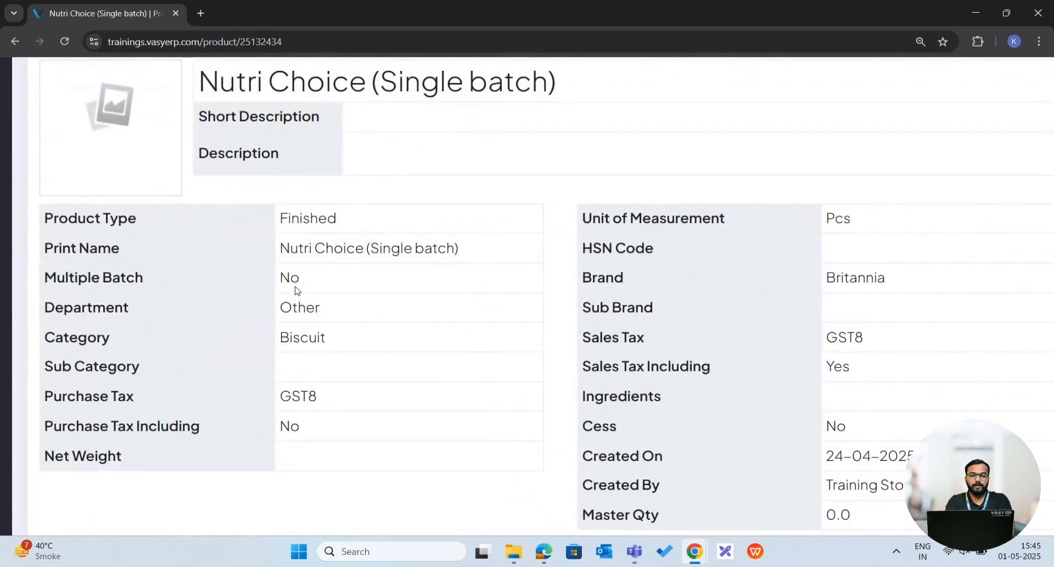
{"action": "scroll", "coordinate": [295, 288], "scroll_direction": "down", "scroll_amount": 5}
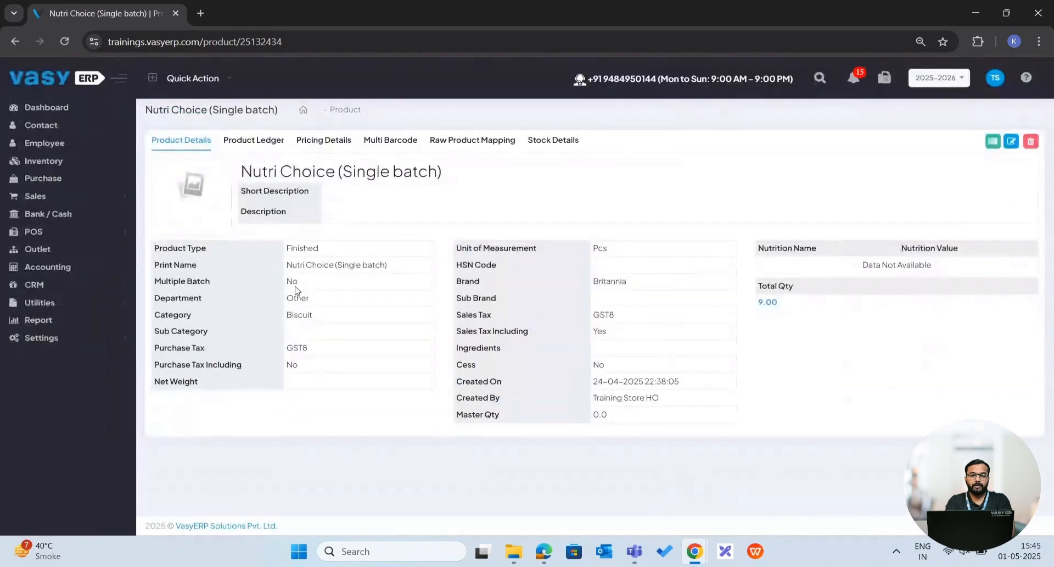
{"action": "left_click", "coordinate": [337, 142]}
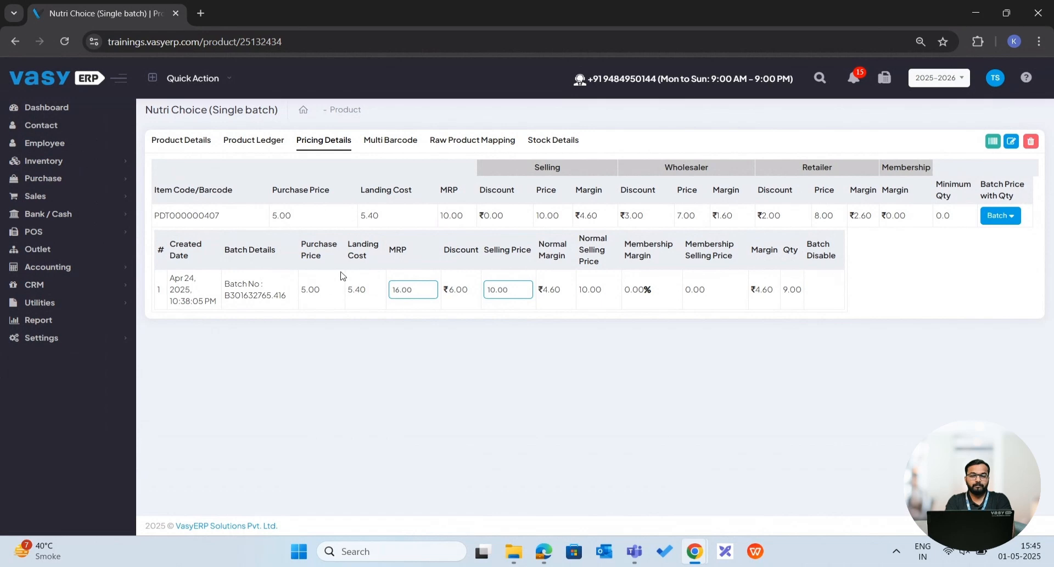
{"action": "scroll", "coordinate": [524, 298], "scroll_direction": "up", "scroll_amount": 5}
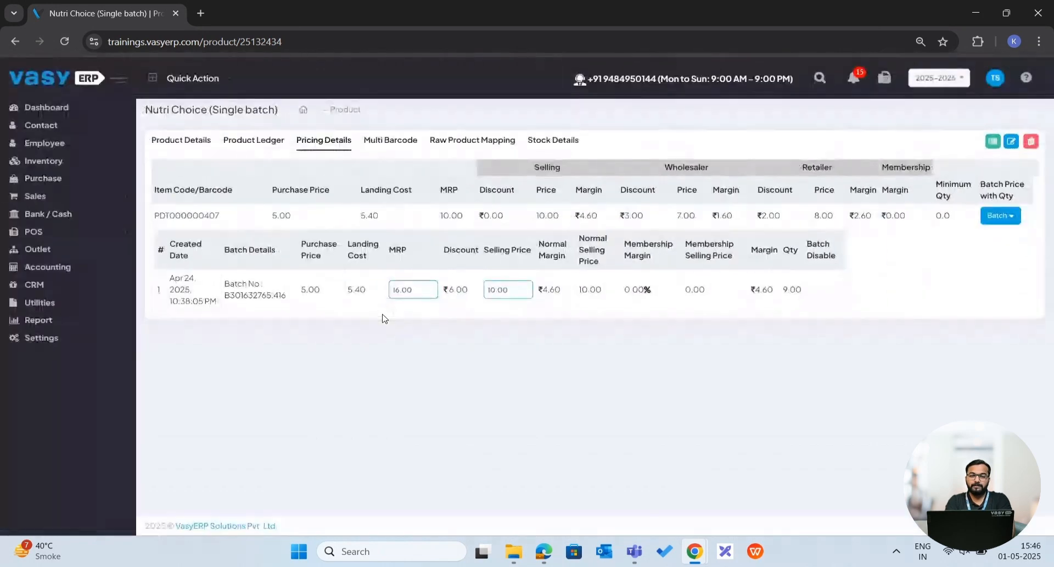
Start a new material creation and add Cashew Bulk with quantity 1 as the material taken.
{"action": "left_click", "coordinate": [51, 162]}
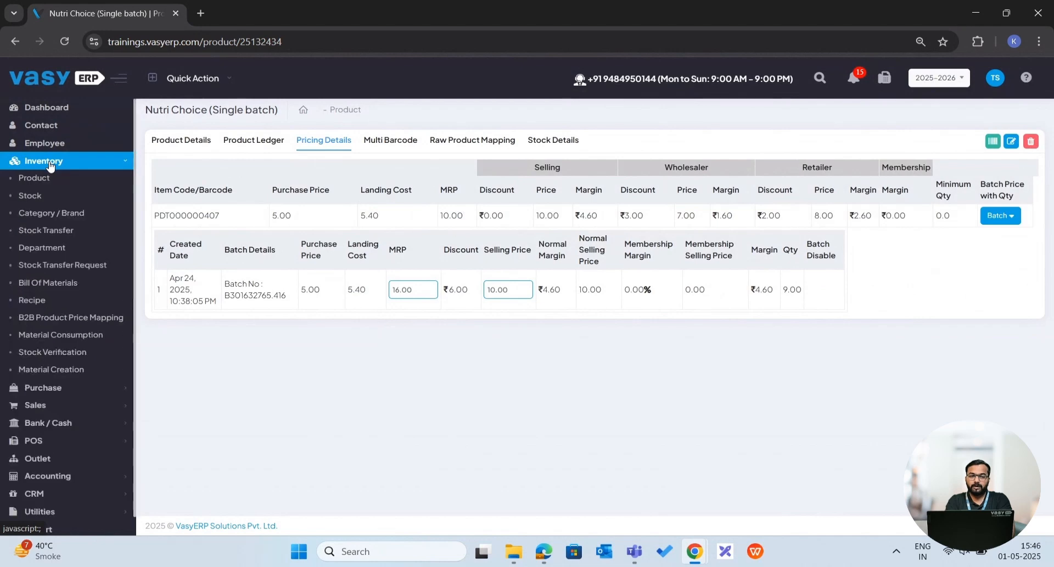
{"action": "left_click", "coordinate": [58, 371]}
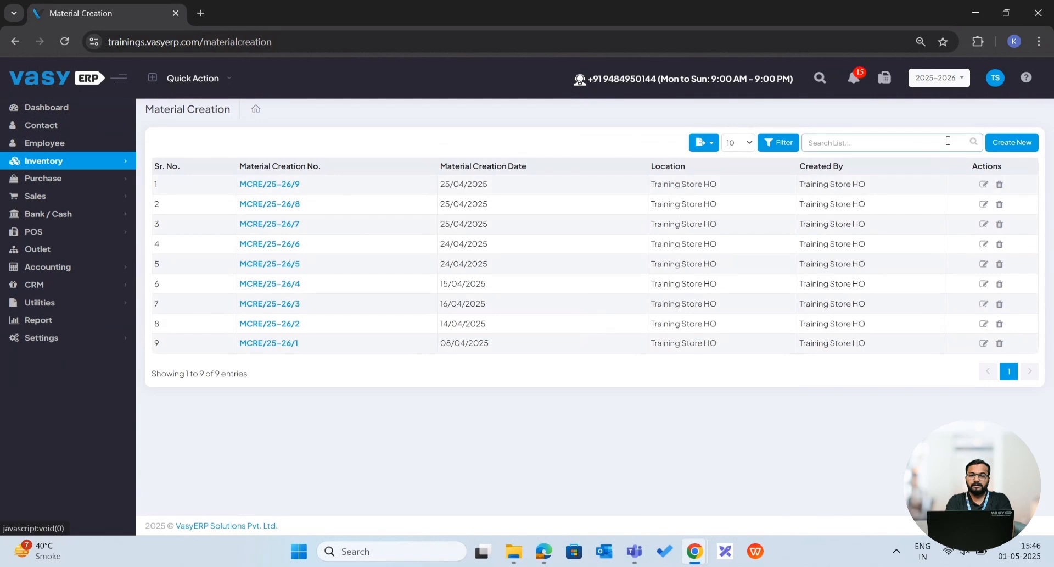
{"action": "left_click", "coordinate": [999, 141]}
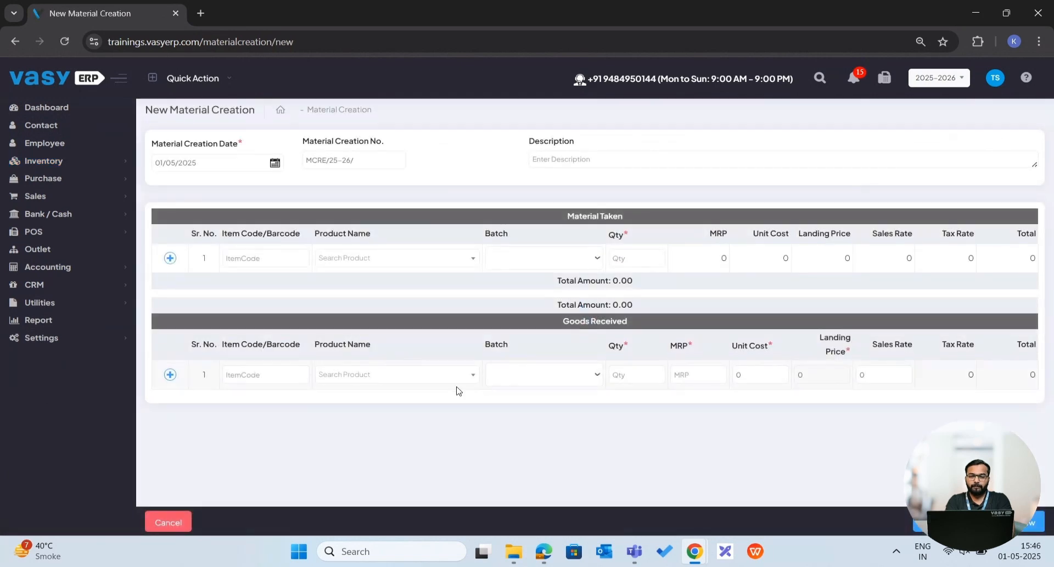
{"action": "left_click", "coordinate": [366, 377]}
{"action": "left_click", "coordinate": [367, 258]}
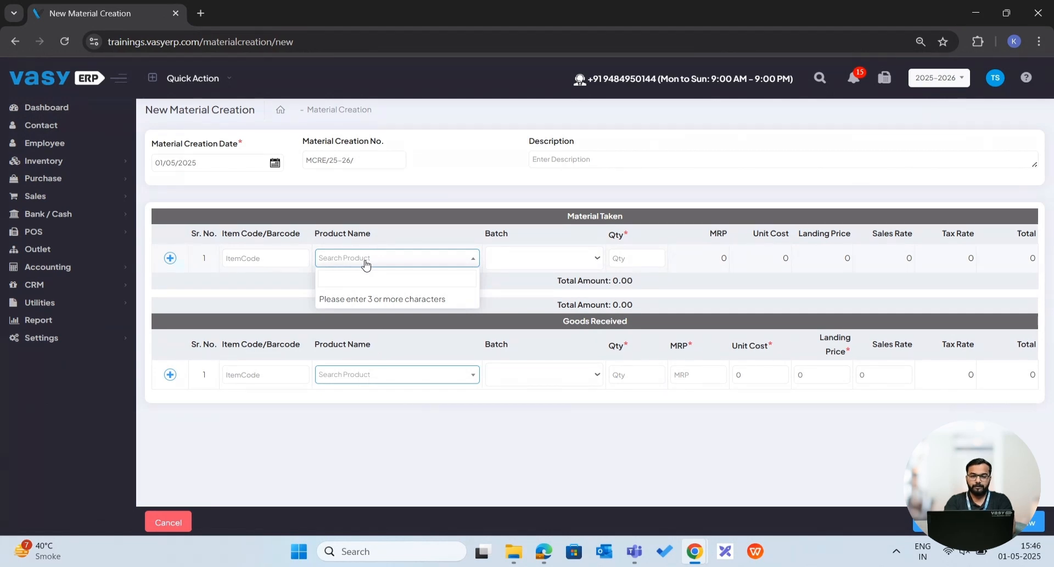
{"action": "left_click", "coordinate": [348, 272]}
{"action": "type", "text": "cashew"}
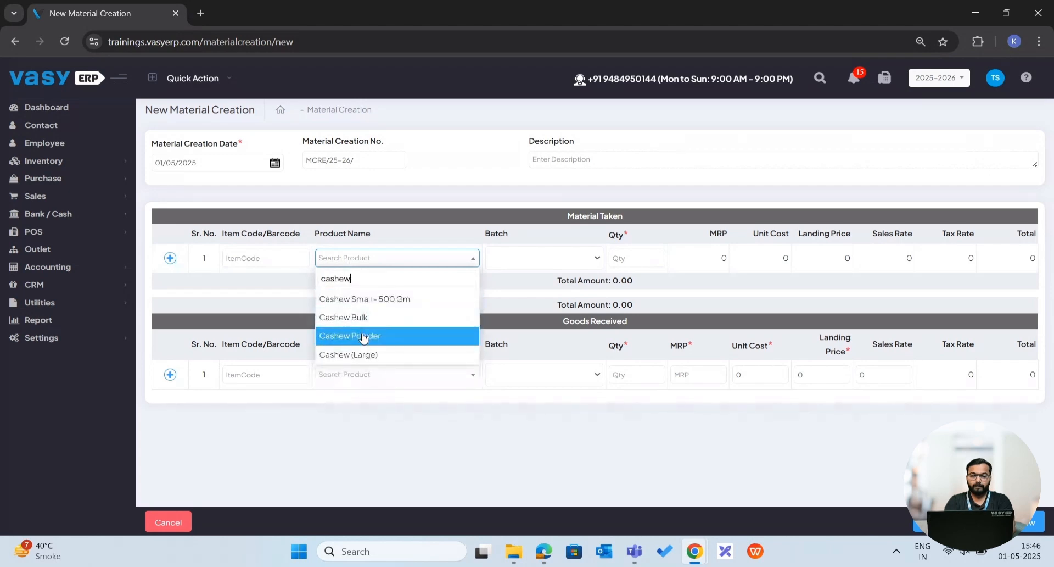
{"action": "left_click", "coordinate": [360, 317]}
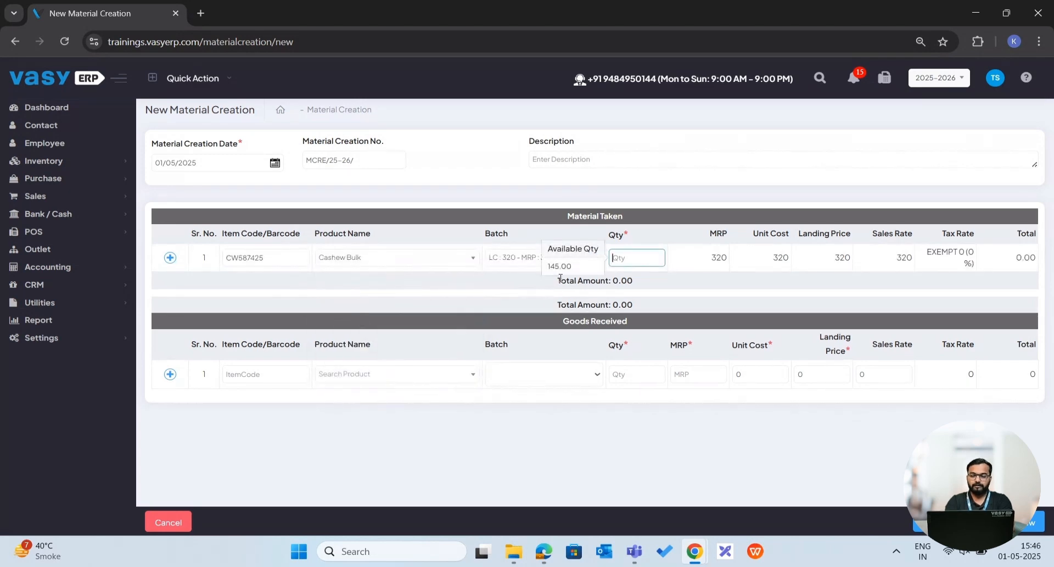
{"action": "type", "text": "1"}
{"action": "left_click", "coordinate": [460, 304]}
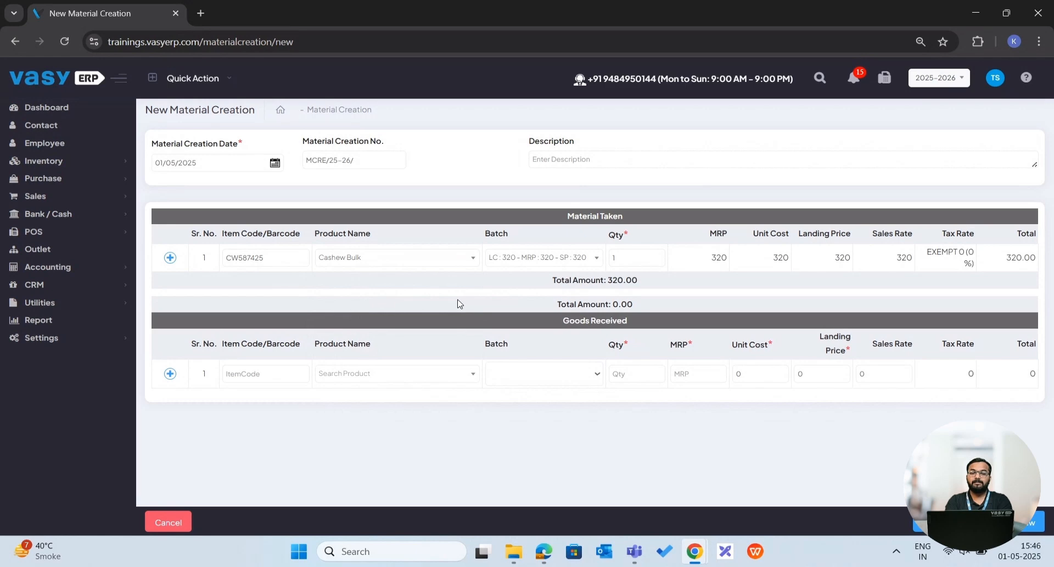
Add Nutri Choice (Single batch) with quantity 1 as the goods received.
{"action": "left_click", "coordinate": [363, 378]}
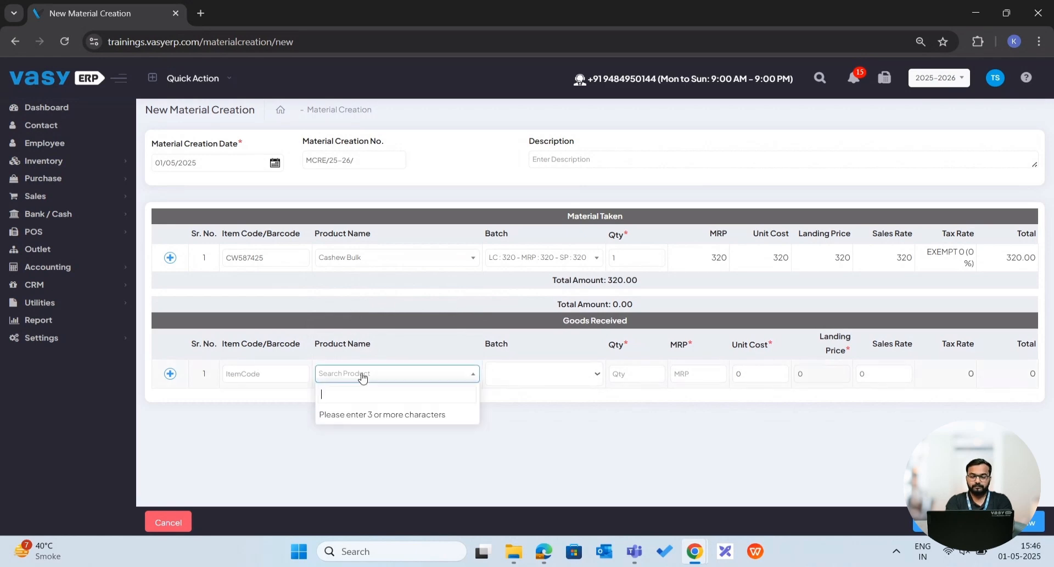
{"action": "left_click", "coordinate": [363, 375]}
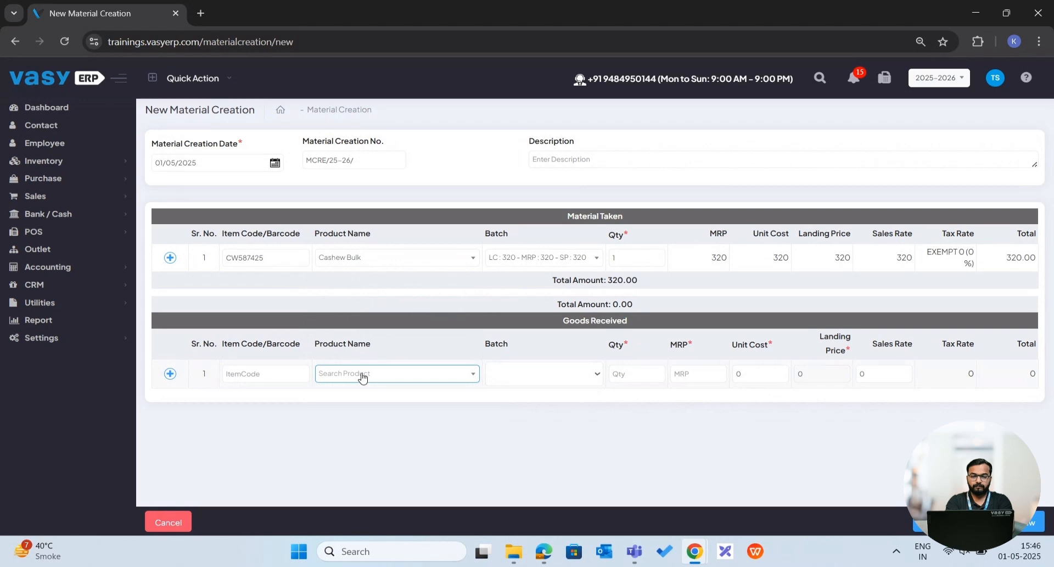
{"action": "left_click", "coordinate": [362, 375]}
{"action": "type", "text": "nutri"}
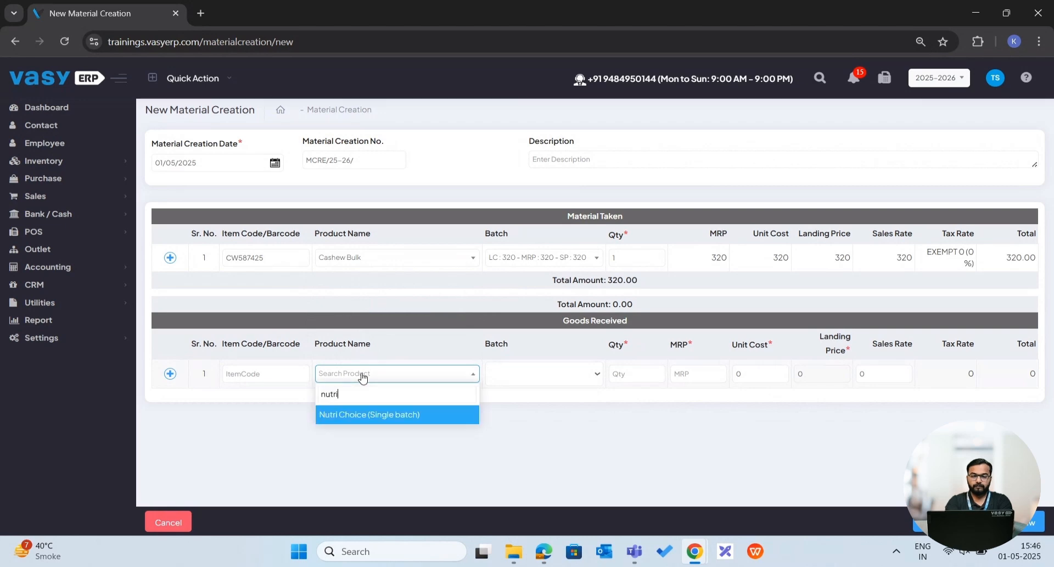
{"action": "left_click", "coordinate": [372, 421]}
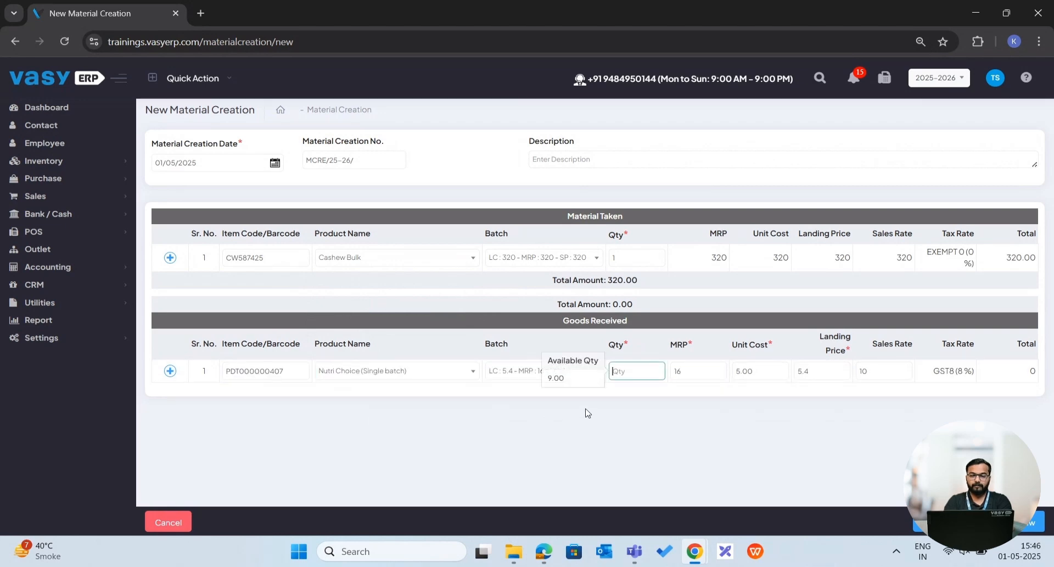
{"action": "type", "text": "1"}
Set the MRP of the received Nutri Choice item to 18 and save the material creation.
{"action": "left_click", "coordinate": [715, 365]}
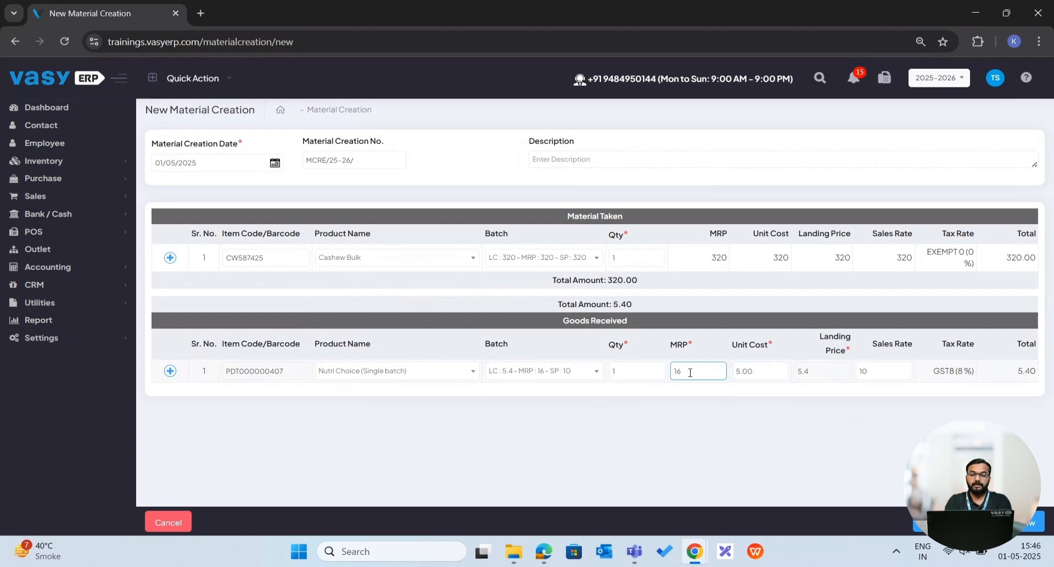
{"action": "key", "text": "BackSpace"}
{"action": "type", "text": "8"}
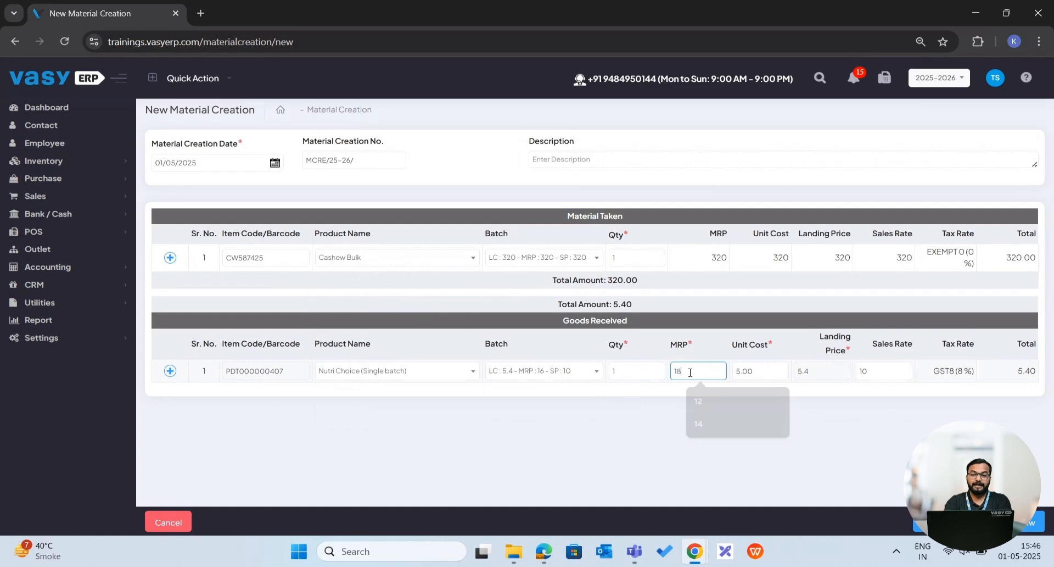
{"action": "left_click", "coordinate": [659, 409]}
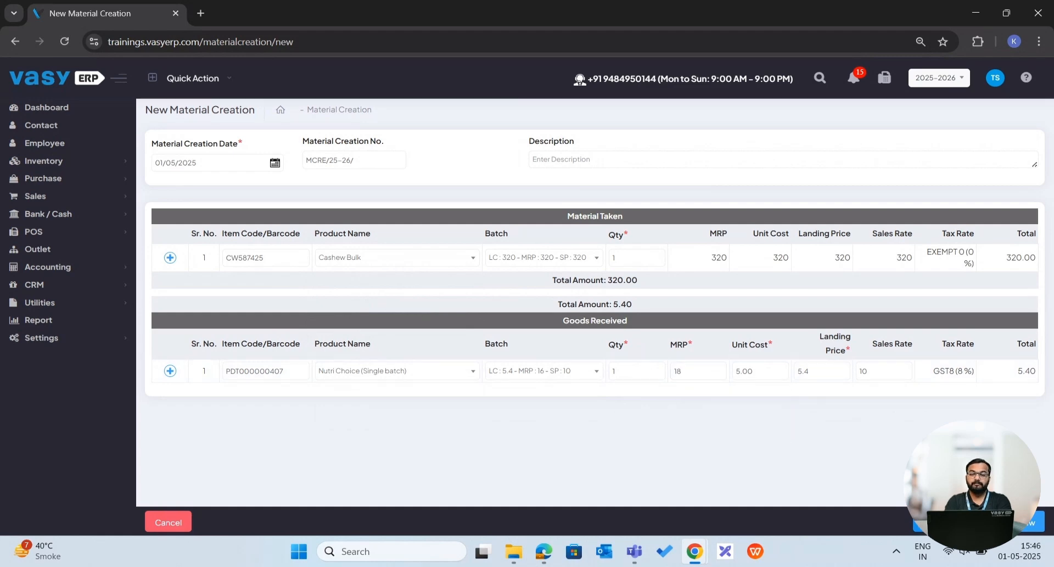
{"action": "left_click", "coordinate": [931, 521]}
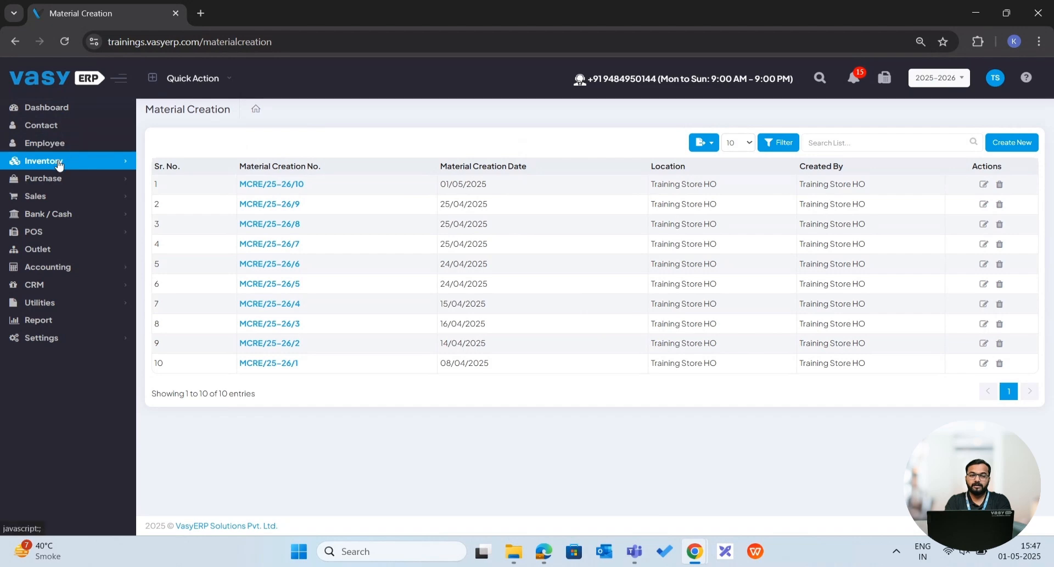
Reopen the Nutri Choice (Single batch) product and check its batch MRP in the pricing details.
{"action": "left_click", "coordinate": [60, 162]}
{"action": "left_click", "coordinate": [38, 176]}
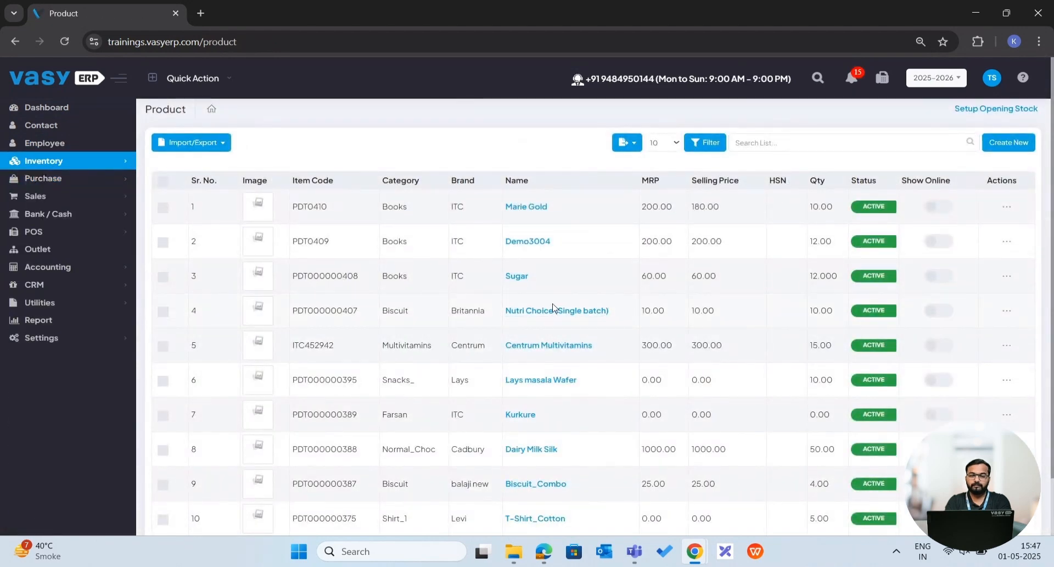
{"action": "left_click", "coordinate": [537, 314]}
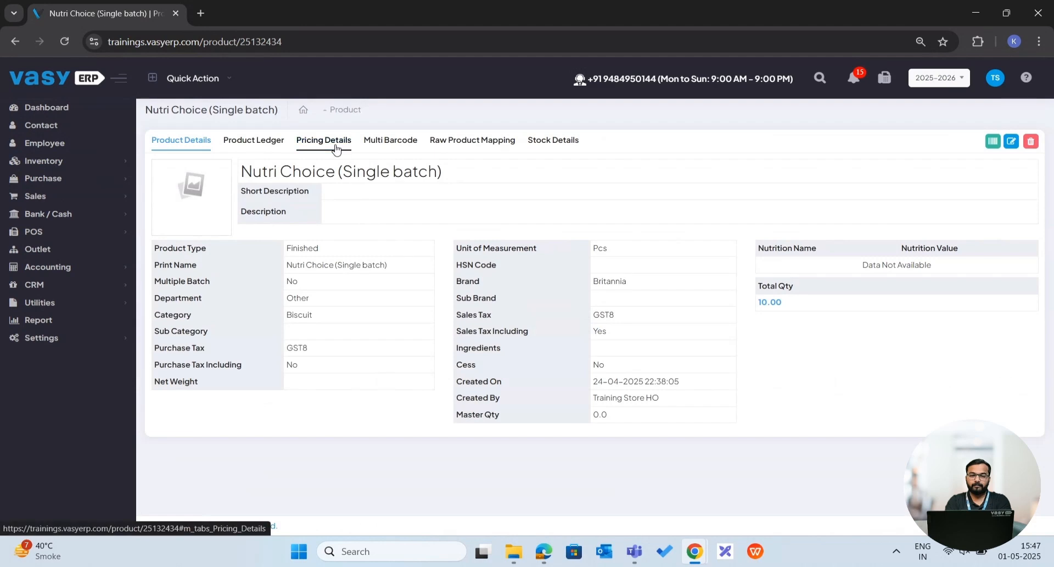
{"action": "left_click", "coordinate": [336, 146]}
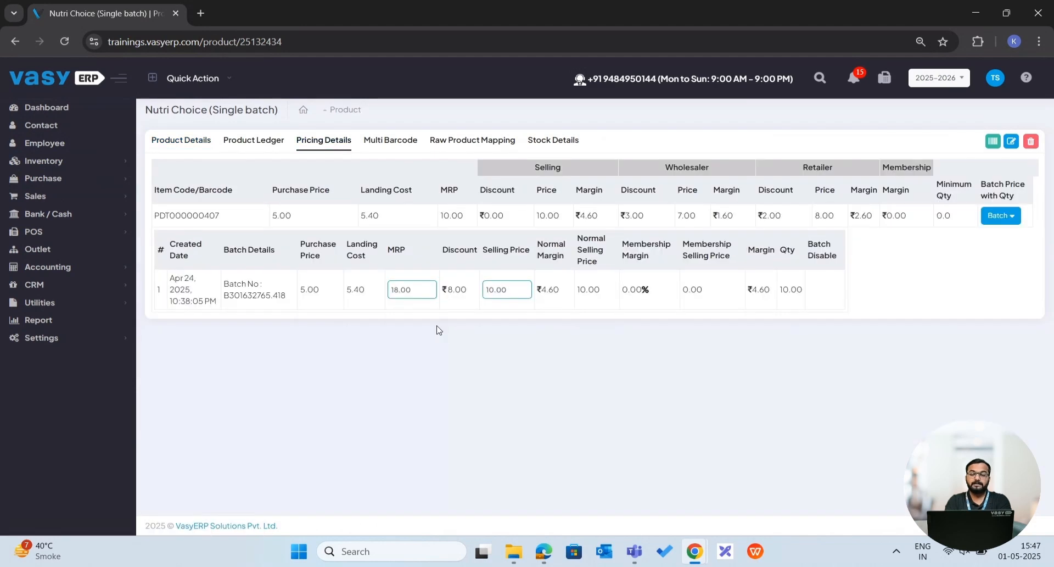
{"action": "scroll", "coordinate": [440, 329], "scroll_direction": "up", "scroll_amount": 5, "text": "ctrl"}
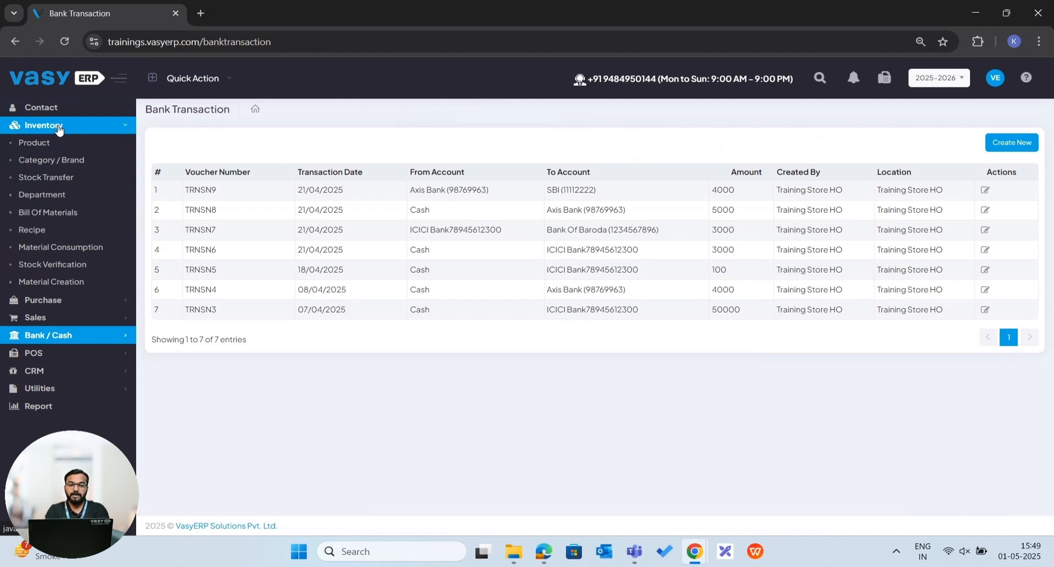
Start a new stock verification and load the products of the Baby Care category.
{"action": "left_click", "coordinate": [66, 264]}
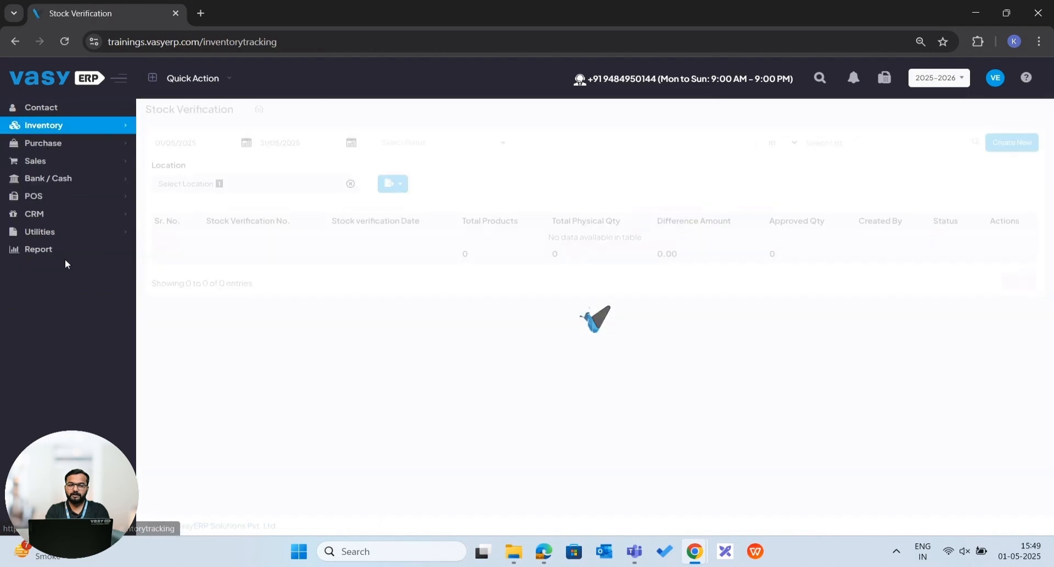
{"action": "left_click", "coordinate": [1024, 144]}
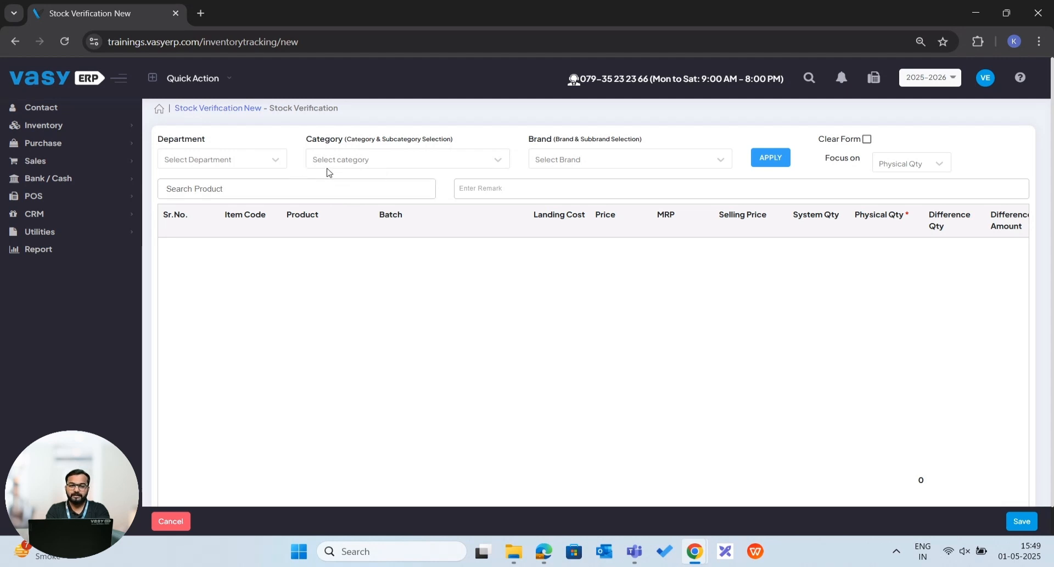
{"action": "left_click", "coordinate": [340, 163]}
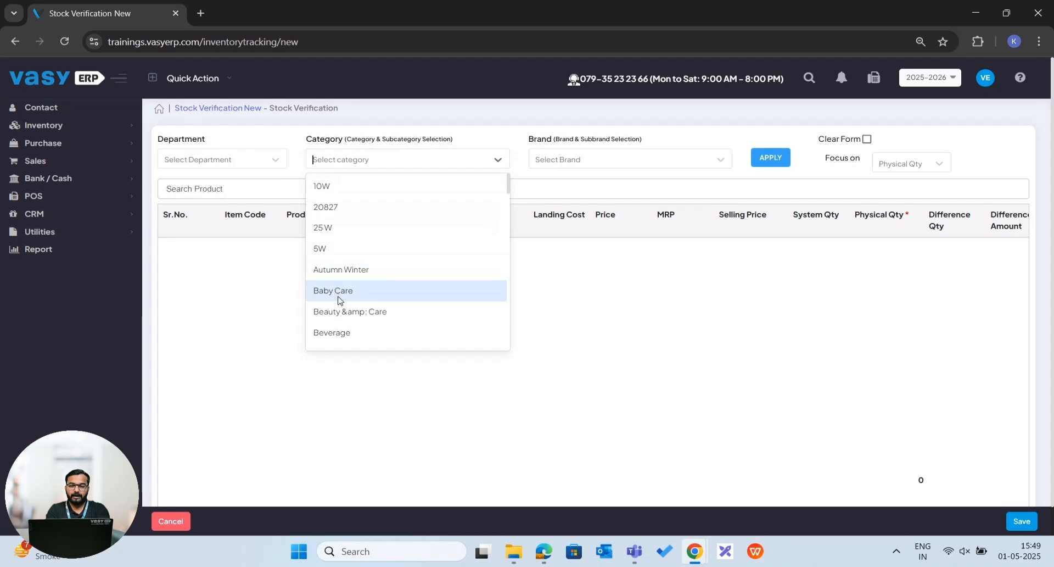
{"action": "left_click", "coordinate": [341, 300]}
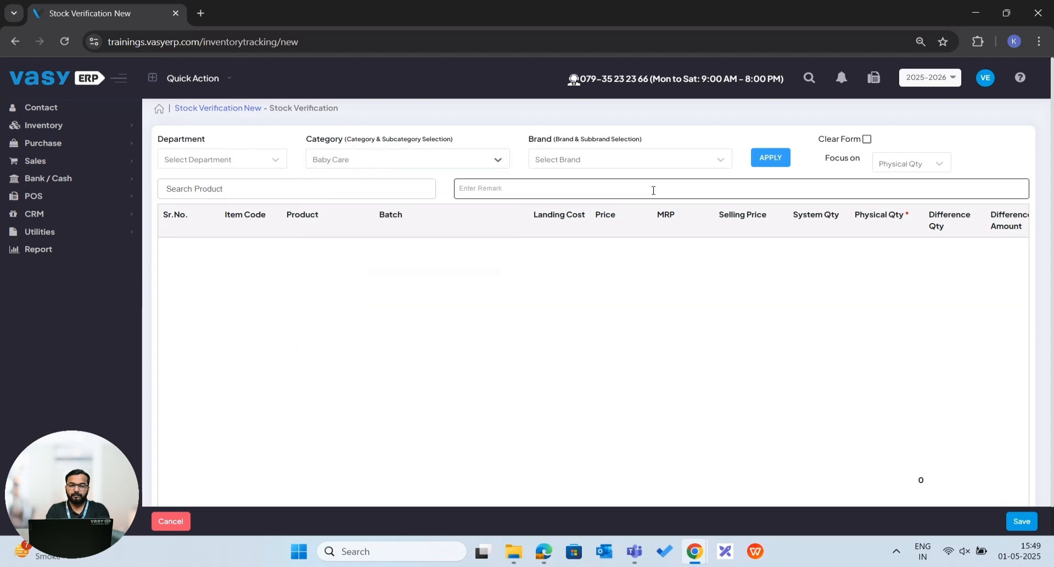
{"action": "left_click", "coordinate": [770, 158]}
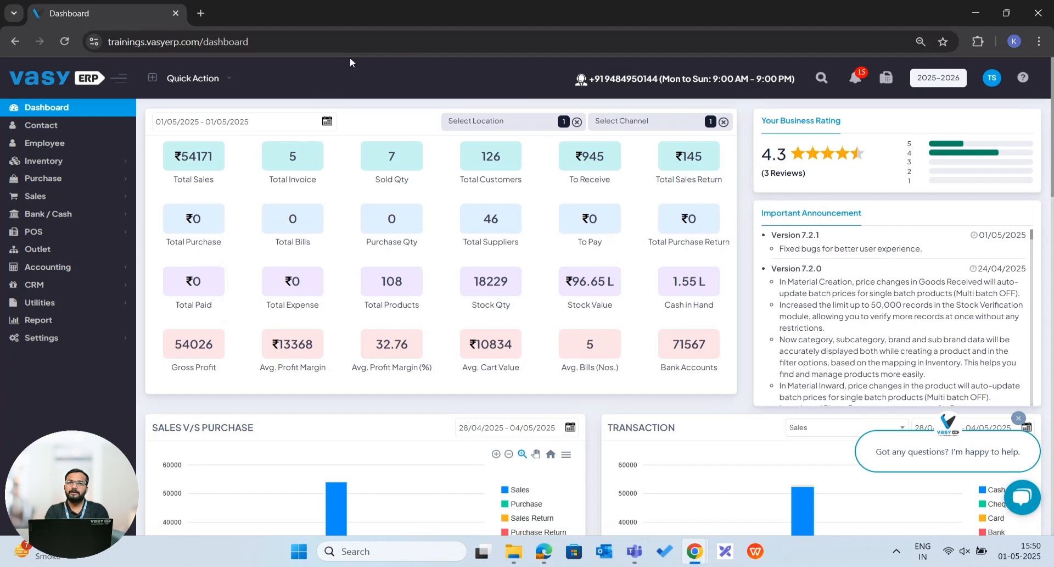
Open the inventory's category and brand lists and examine which parent category Ready_2_eat is mapped to.
{"action": "left_click", "coordinate": [86, 164]}
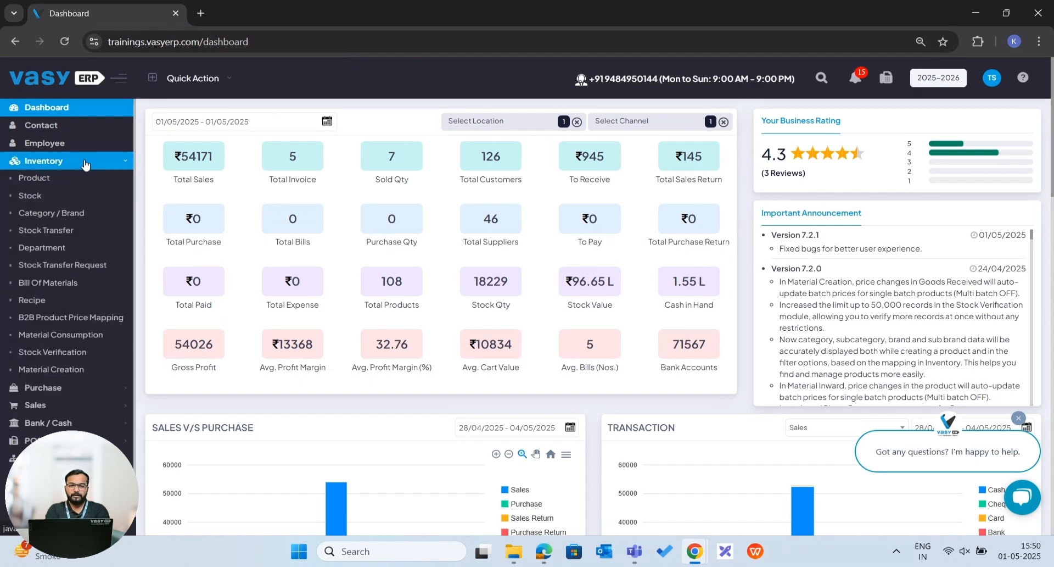
{"action": "left_click", "coordinate": [67, 217]}
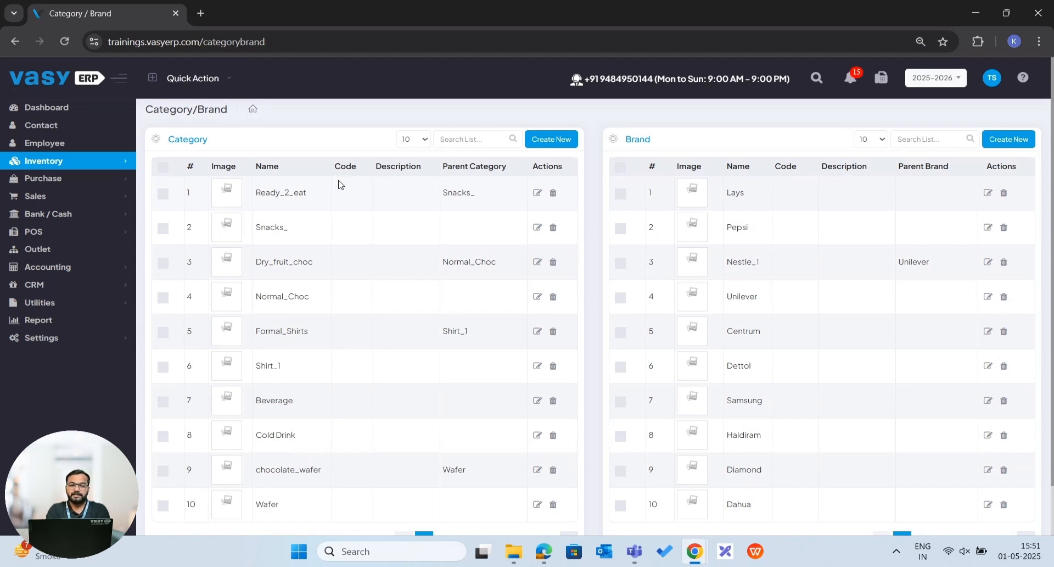
{"action": "double_click", "coordinate": [281, 194]}
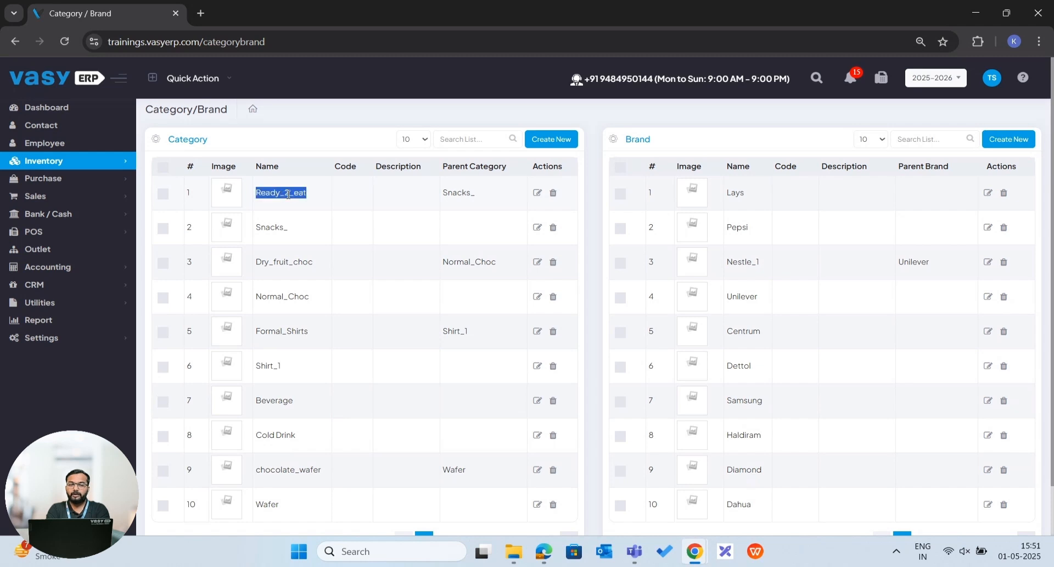
Start a new product and assign it the category Snacks_ with the sub category Ready_2_eat.
{"action": "double_click", "coordinate": [455, 192]}
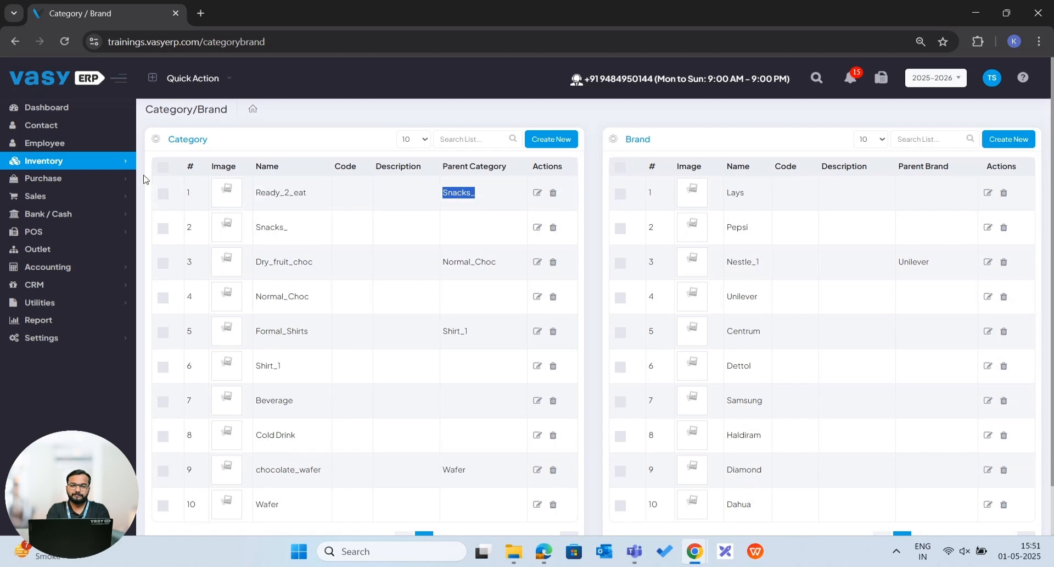
{"action": "left_click", "coordinate": [85, 162]}
{"action": "left_click", "coordinate": [58, 179]}
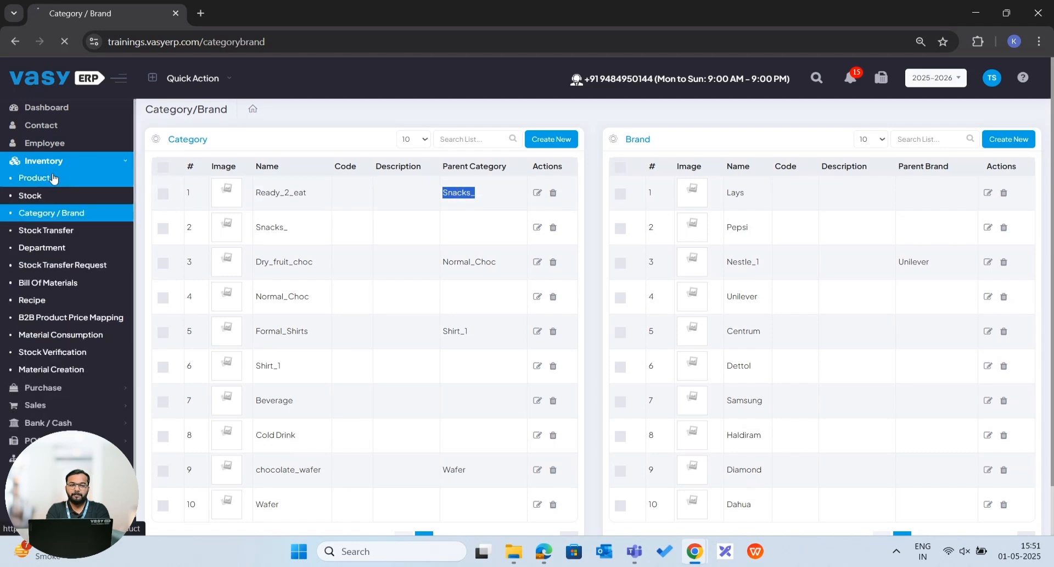
{"action": "left_click", "coordinate": [1033, 144]}
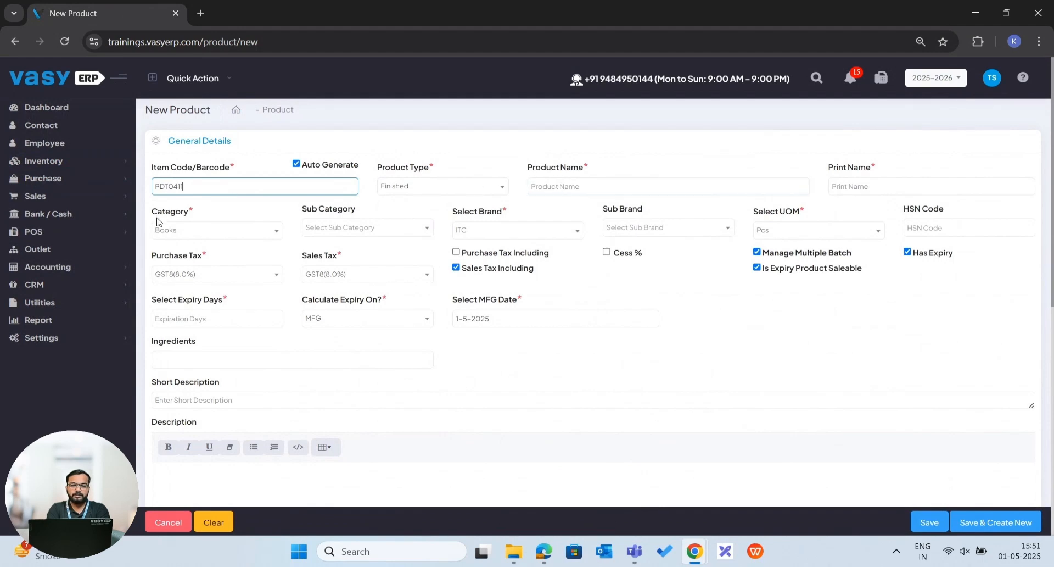
{"action": "left_click", "coordinate": [178, 233]}
{"action": "type", "text": "snacks"}
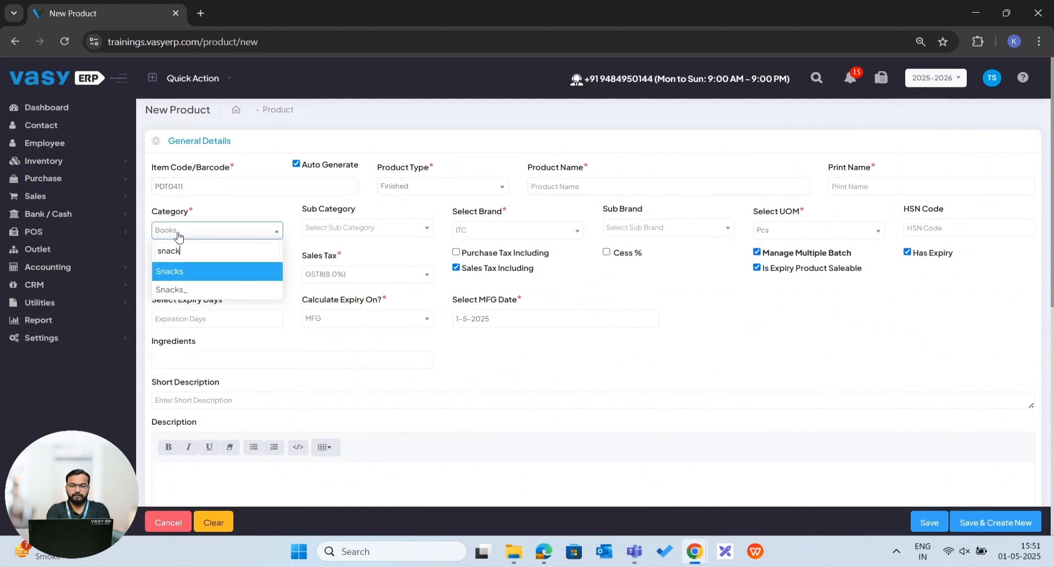
{"action": "left_click", "coordinate": [197, 290]}
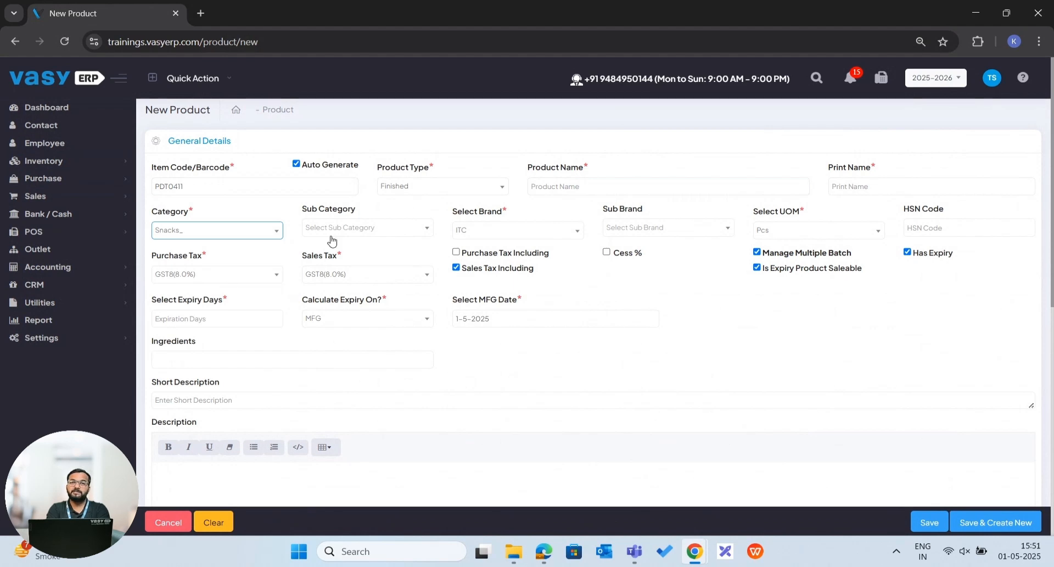
{"action": "left_click", "coordinate": [356, 228]}
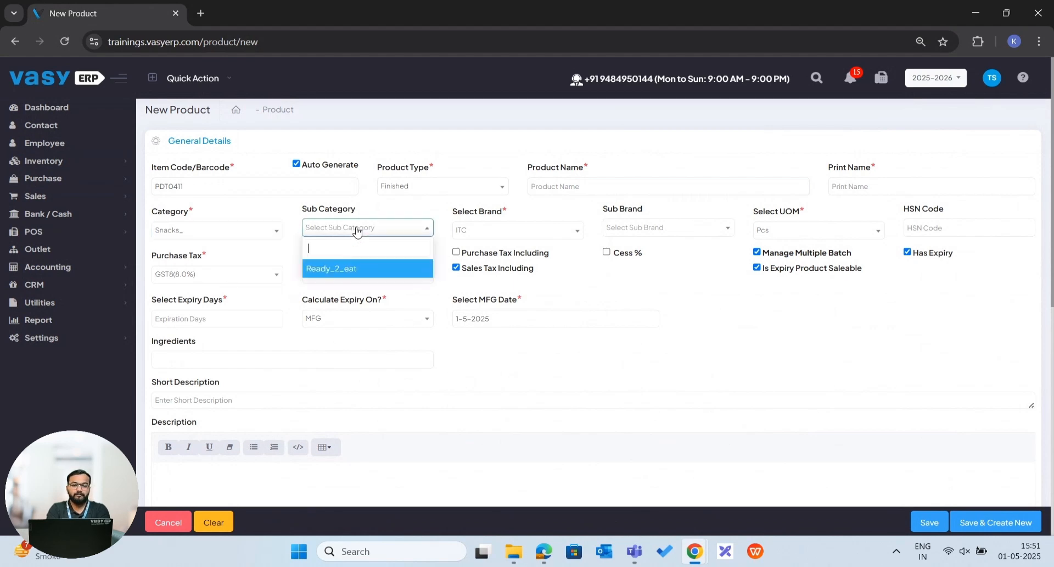
{"action": "left_click", "coordinate": [352, 269]}
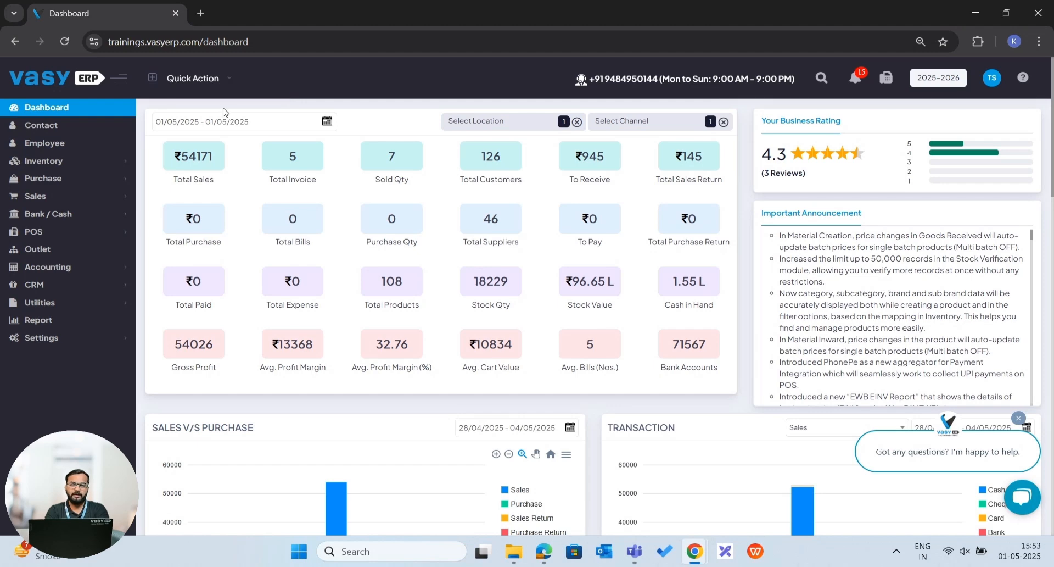
View the purchase material inward list and check the batch MRP in the pricing details of the Nutri Choice (Single batch) product.
{"action": "left_click", "coordinate": [75, 183]}
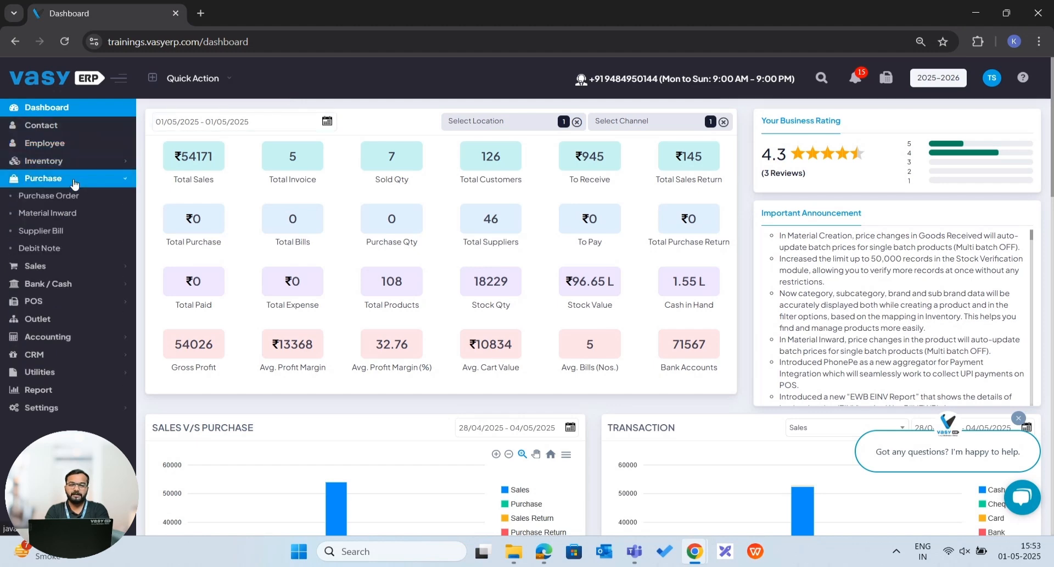
{"action": "left_click", "coordinate": [62, 219]}
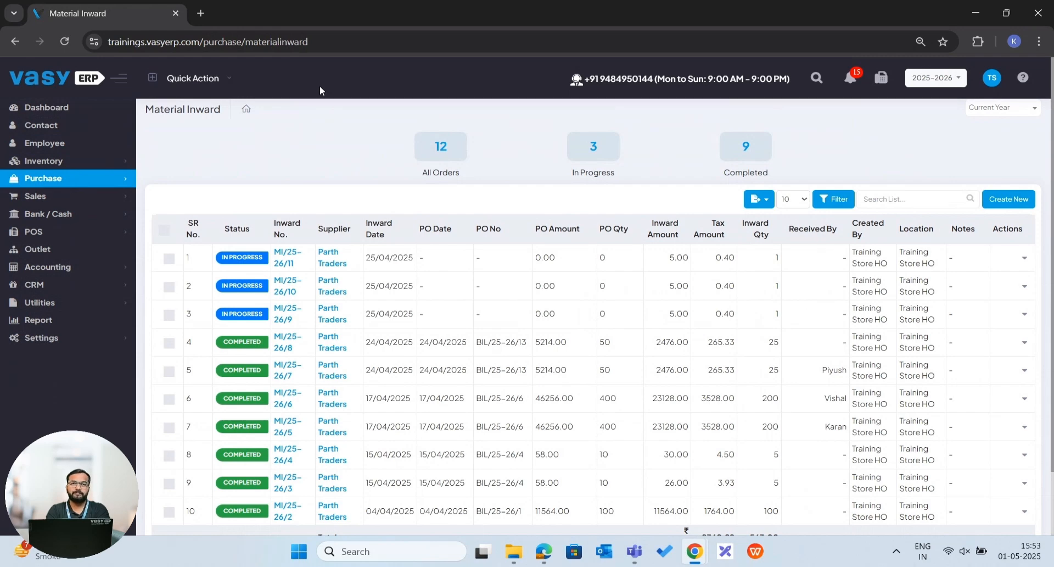
{"action": "left_click", "coordinate": [44, 161]}
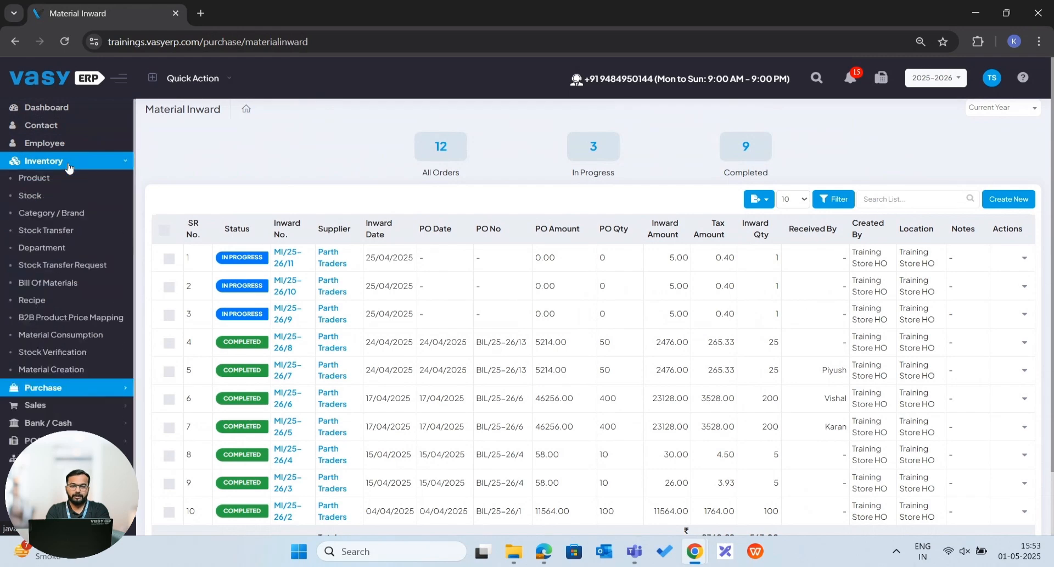
{"action": "left_click", "coordinate": [58, 181]}
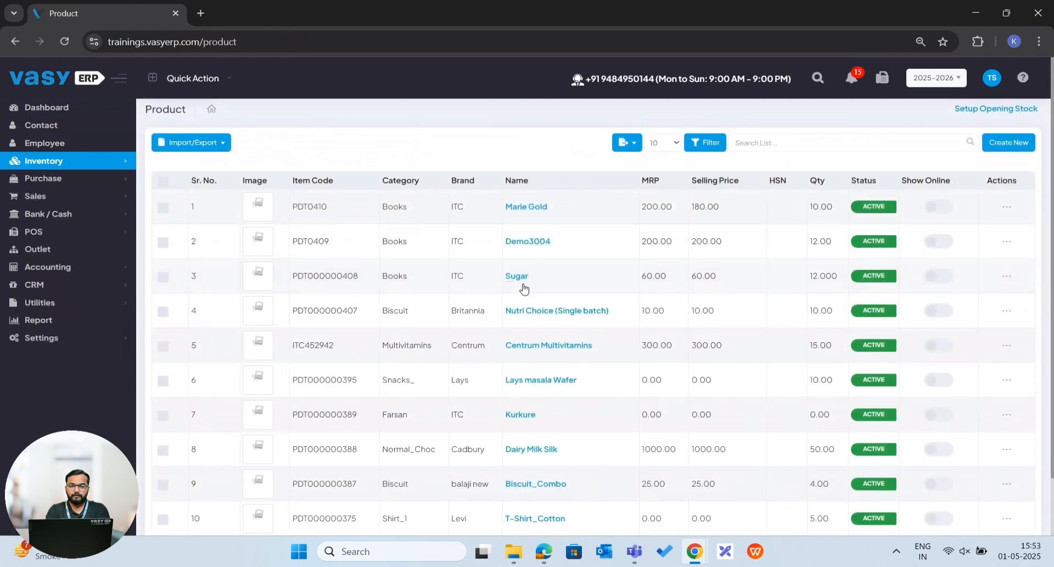
{"action": "left_click", "coordinate": [522, 319]}
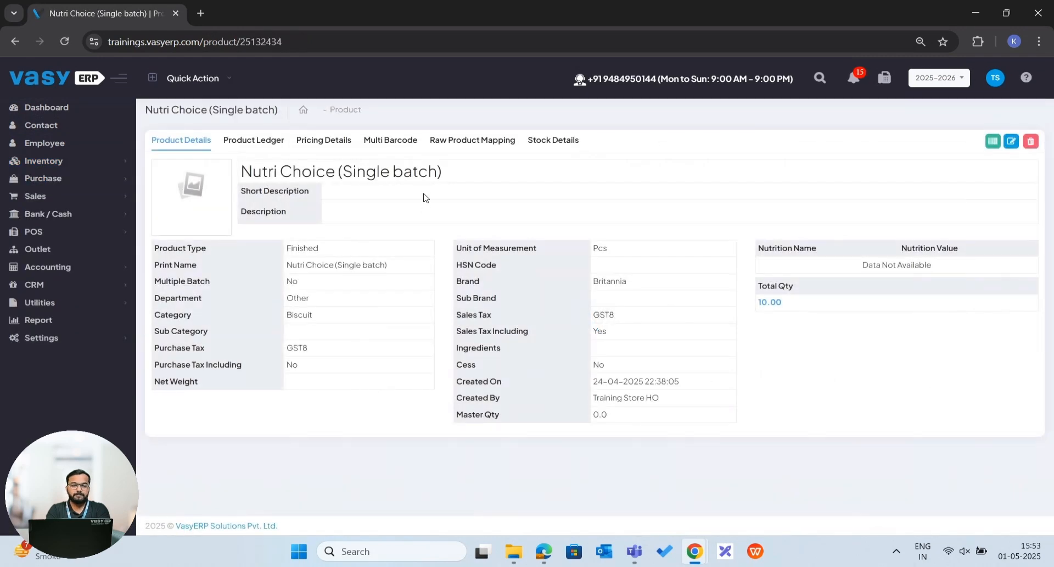
{"action": "left_click", "coordinate": [323, 140]}
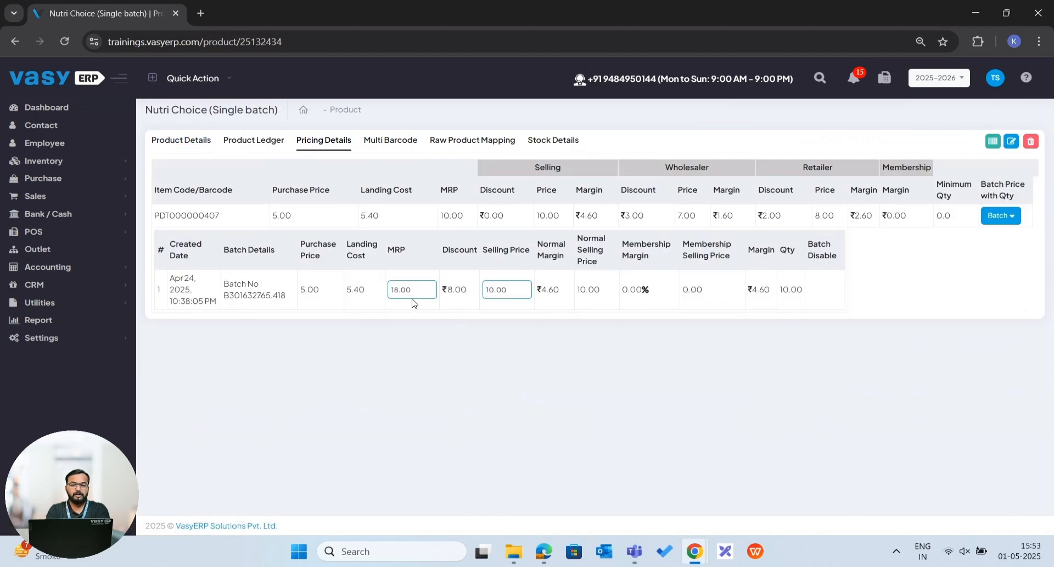
{"action": "scroll", "coordinate": [413, 299], "scroll_direction": "up", "scroll_amount": 3}
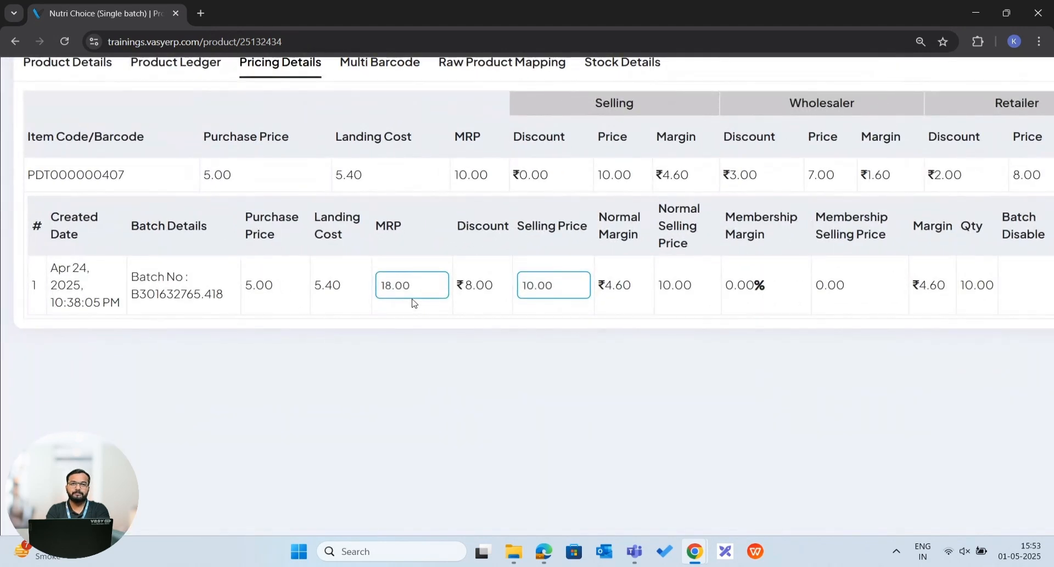
{"action": "scroll", "coordinate": [413, 301], "scroll_direction": "down", "scroll_amount": 3}
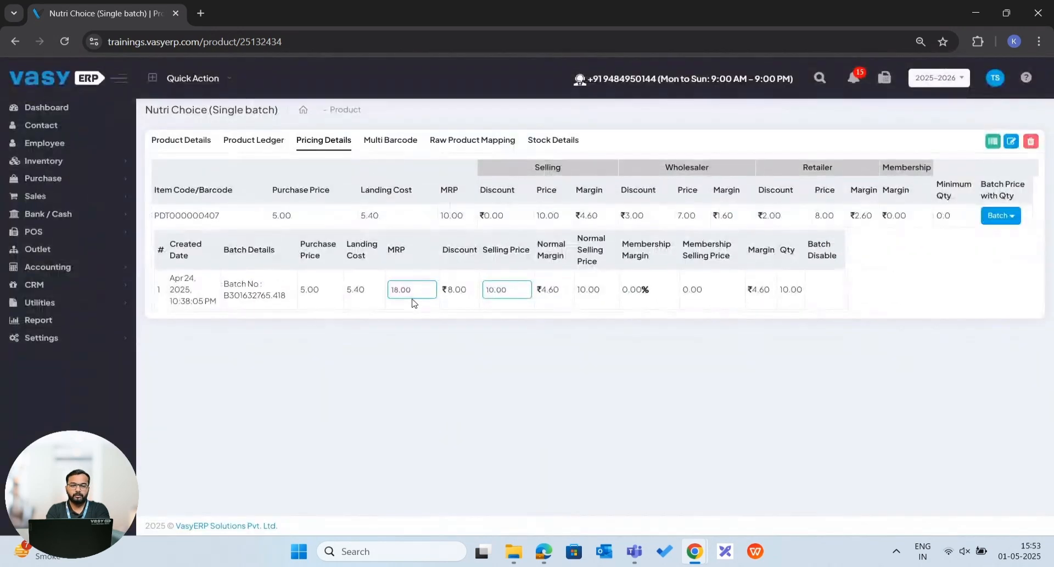
Examine the Multiple Batch setting in the product details of Nutri Choice (Single batch).
{"action": "left_click", "coordinate": [204, 142]}
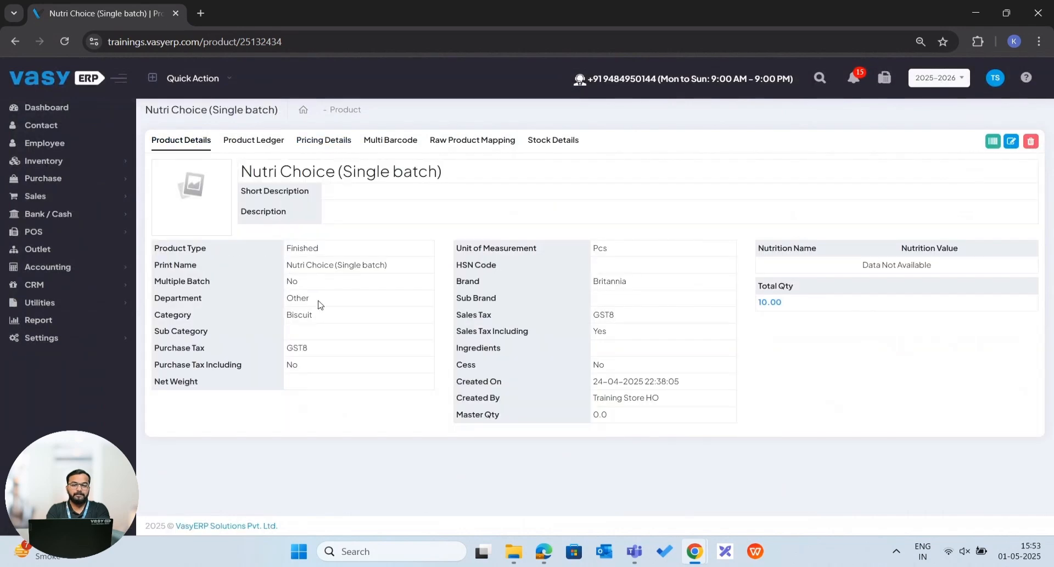
{"action": "scroll", "coordinate": [321, 305], "scroll_direction": "up", "scroll_amount": 3}
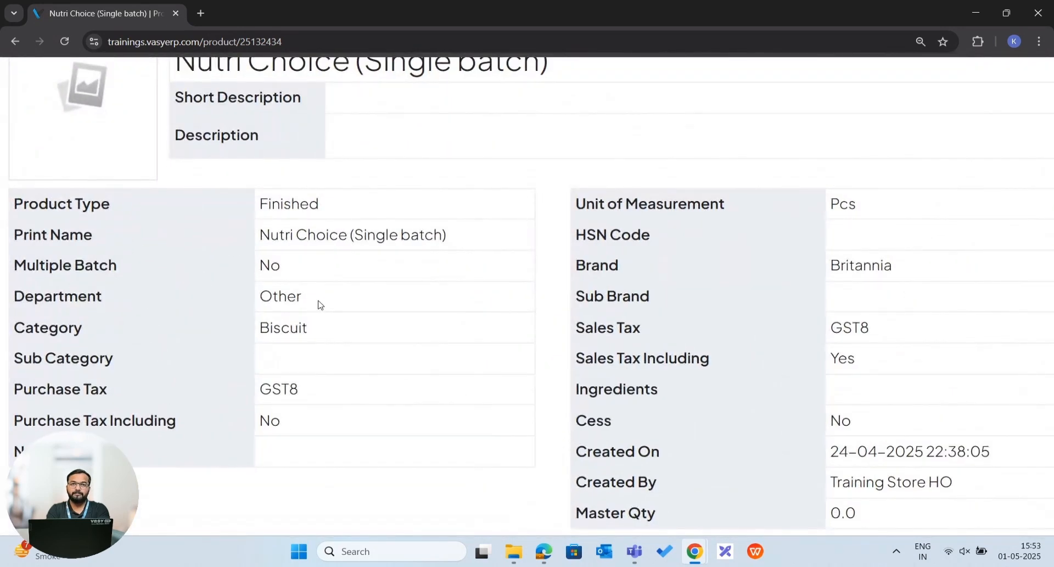
{"action": "scroll", "coordinate": [321, 305], "scroll_direction": "down", "scroll_amount": 3}
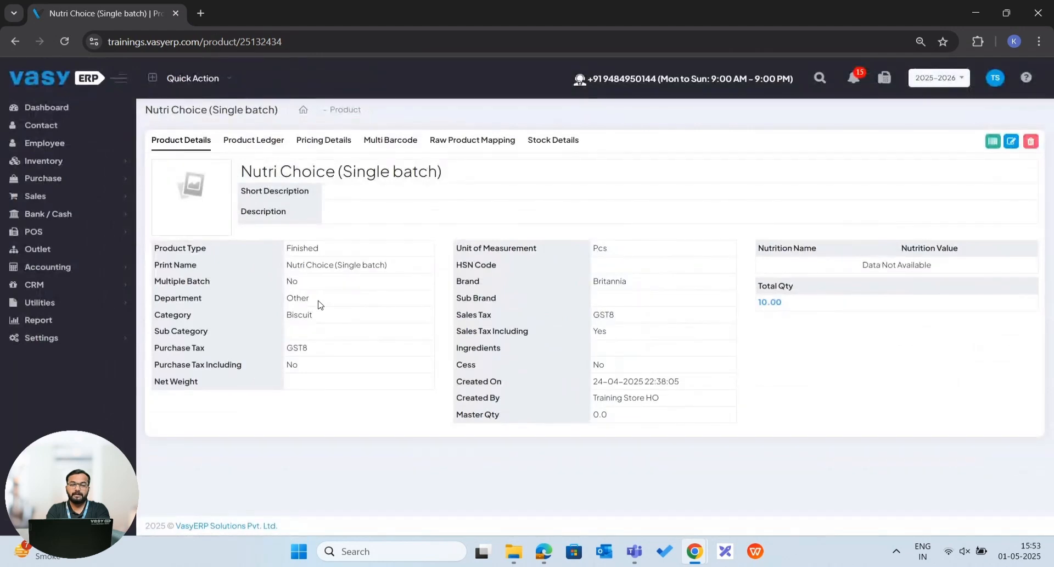
Create a new material inward and select Parth Traders as its supplier.
{"action": "left_click", "coordinate": [76, 180]}
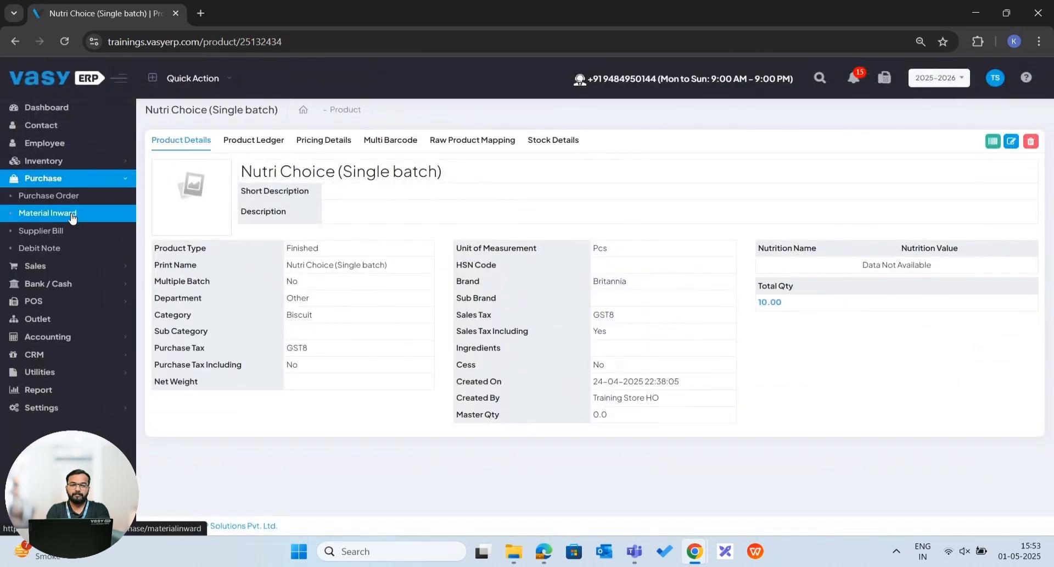
{"action": "left_click", "coordinate": [72, 217]}
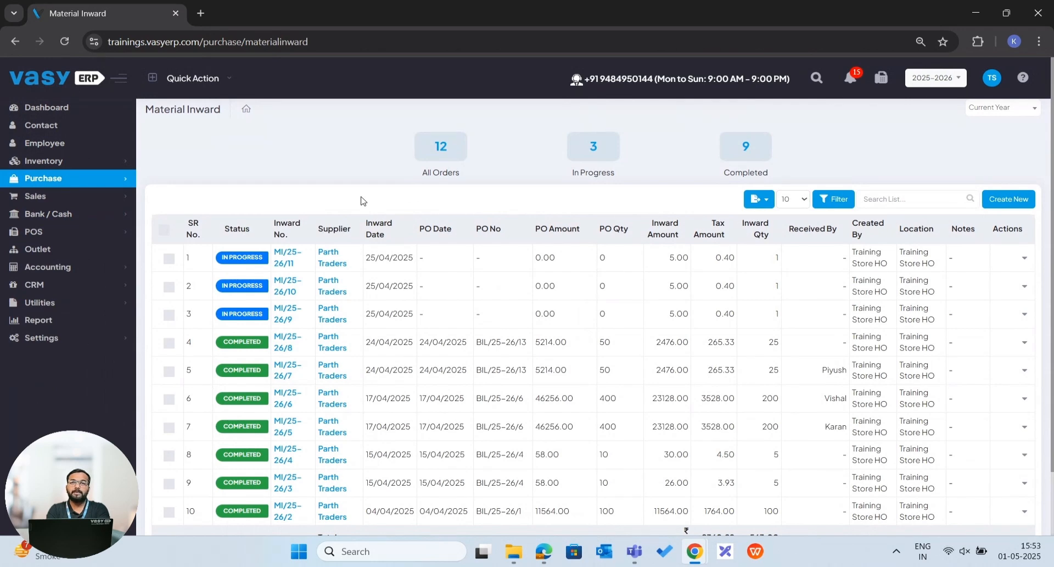
{"action": "left_click", "coordinate": [1008, 199]}
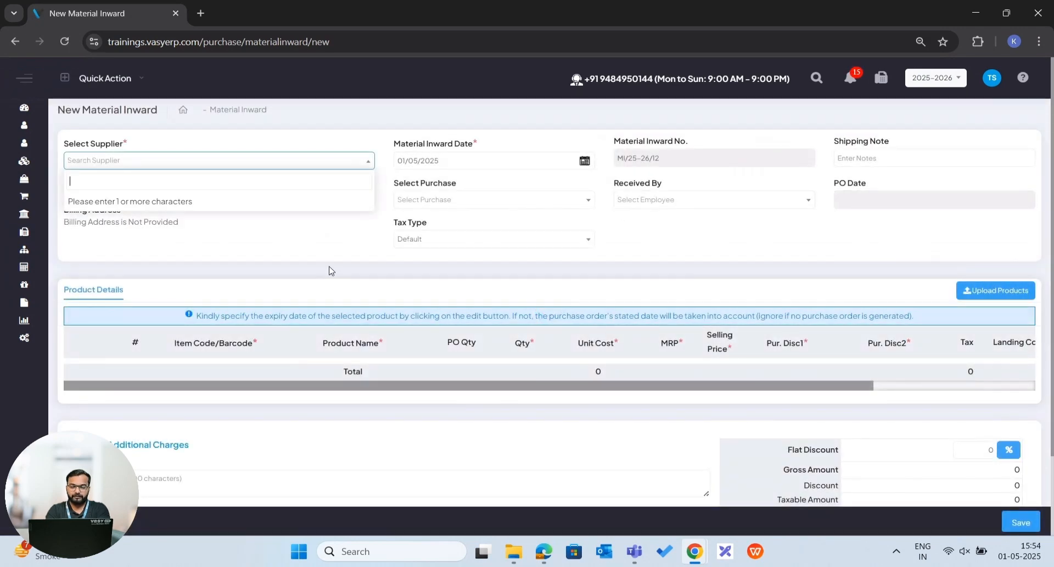
{"action": "type", "text": "parth"}
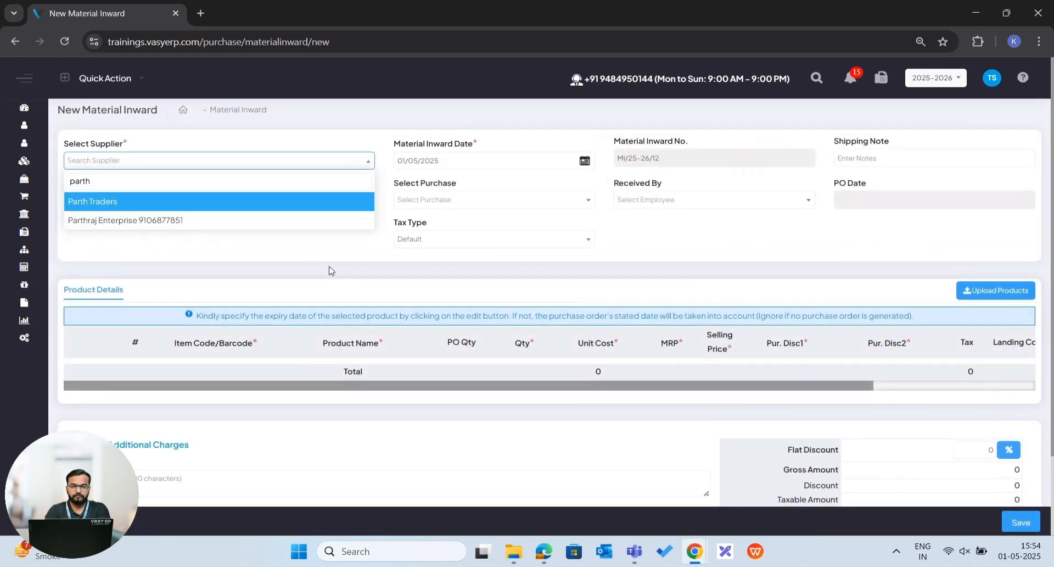
{"action": "left_click", "coordinate": [279, 202]}
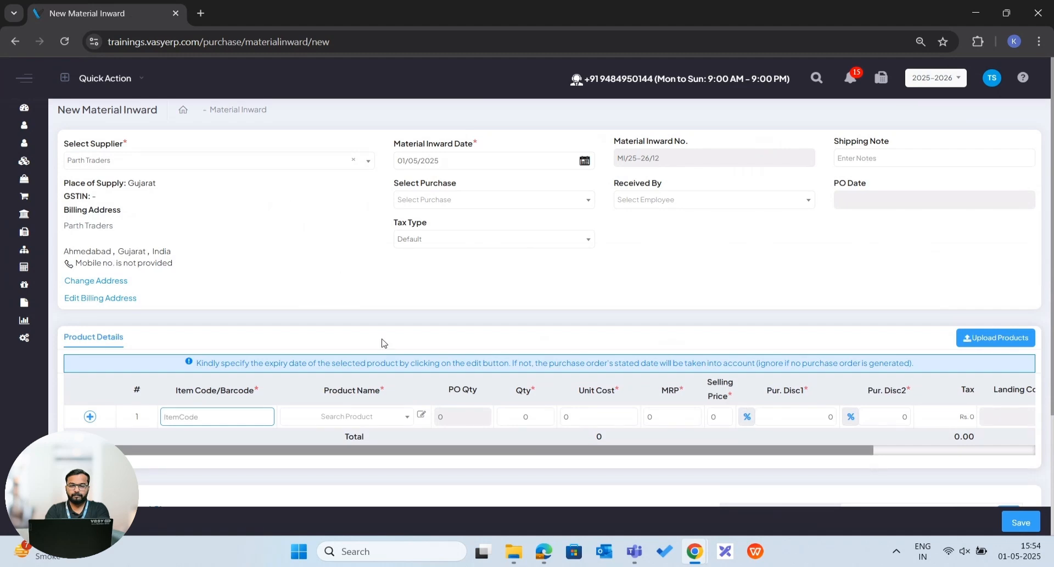
Add the product Nutri Choice (Single batch) to the first product row of the material inward.
{"action": "left_click", "coordinate": [336, 426]}
{"action": "type", "text": "nu"}
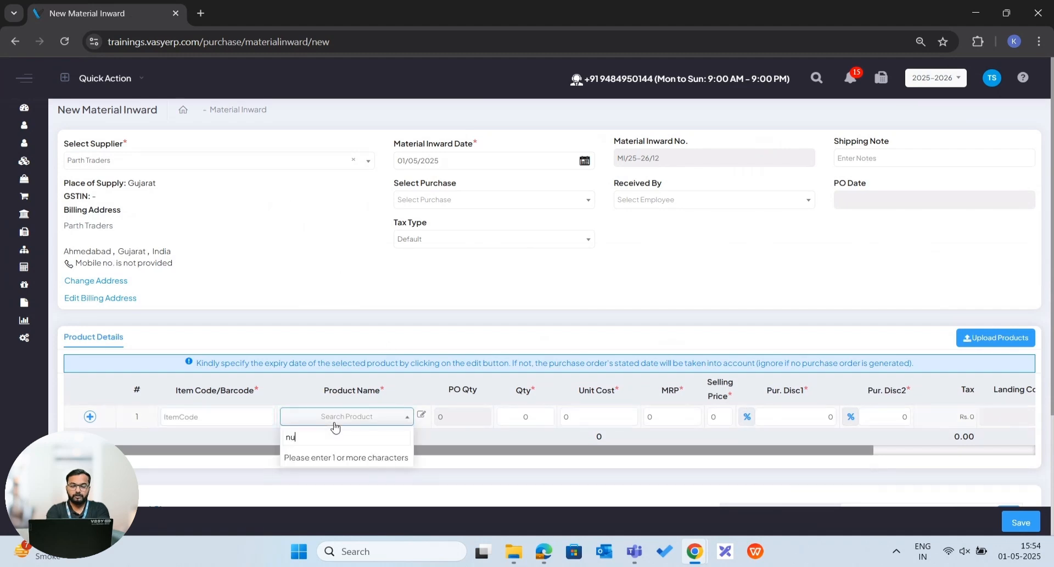
{"action": "type", "text": "tri"}
{"action": "left_click", "coordinate": [329, 458]}
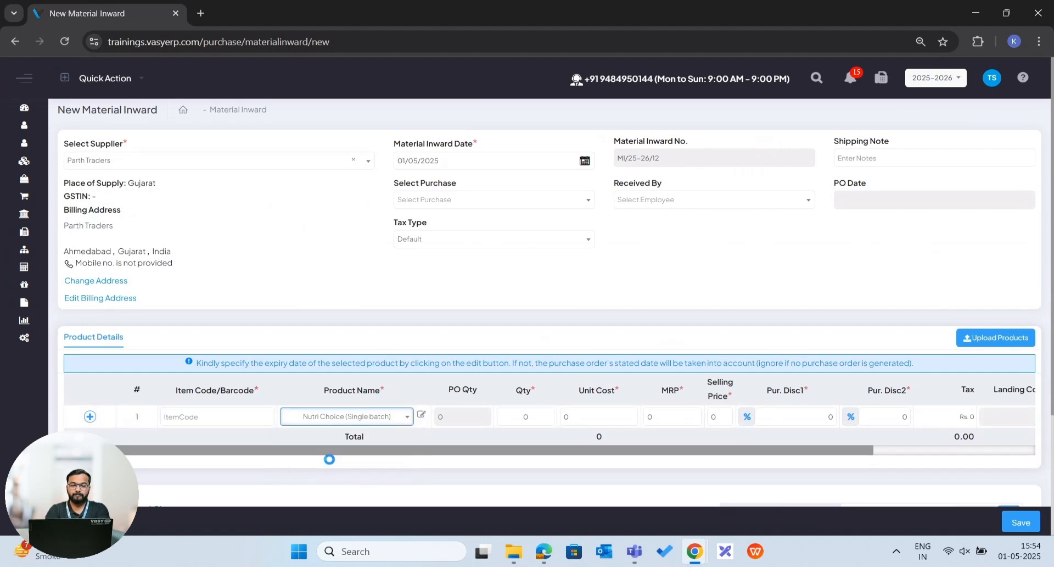
Set the MRP of the Nutri Choice row to 20 and save the material inward.
{"action": "scroll", "coordinate": [330, 459], "scroll_direction": "down", "scroll_amount": 2}
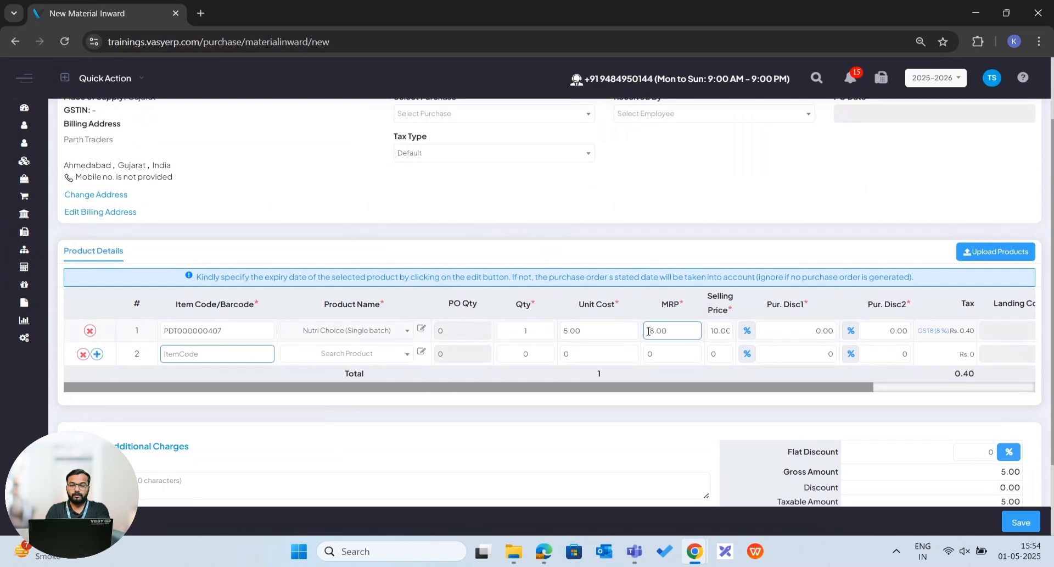
{"action": "double_click", "coordinate": [663, 328]}
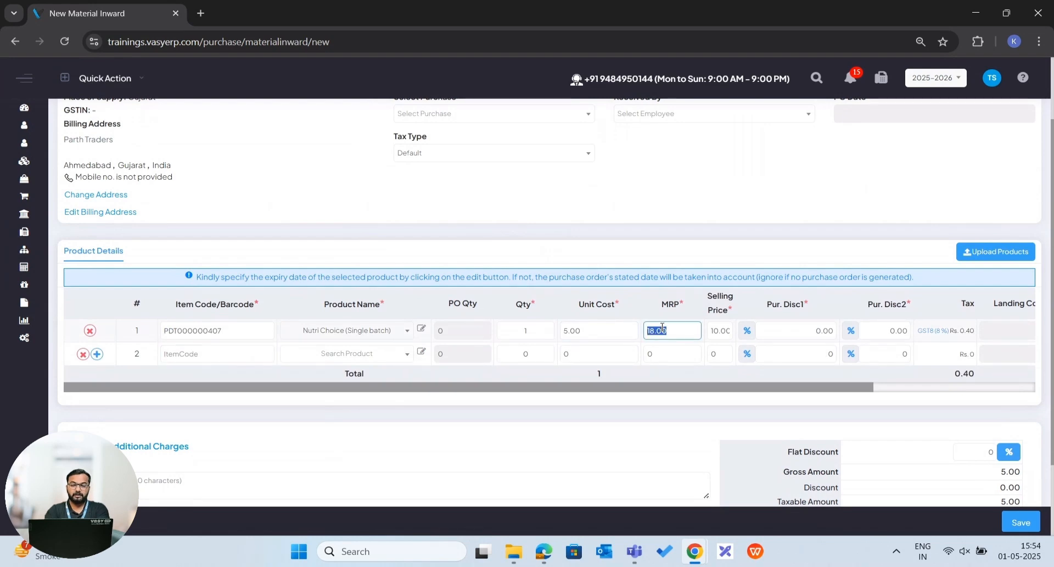
{"action": "type", "text": "20"}
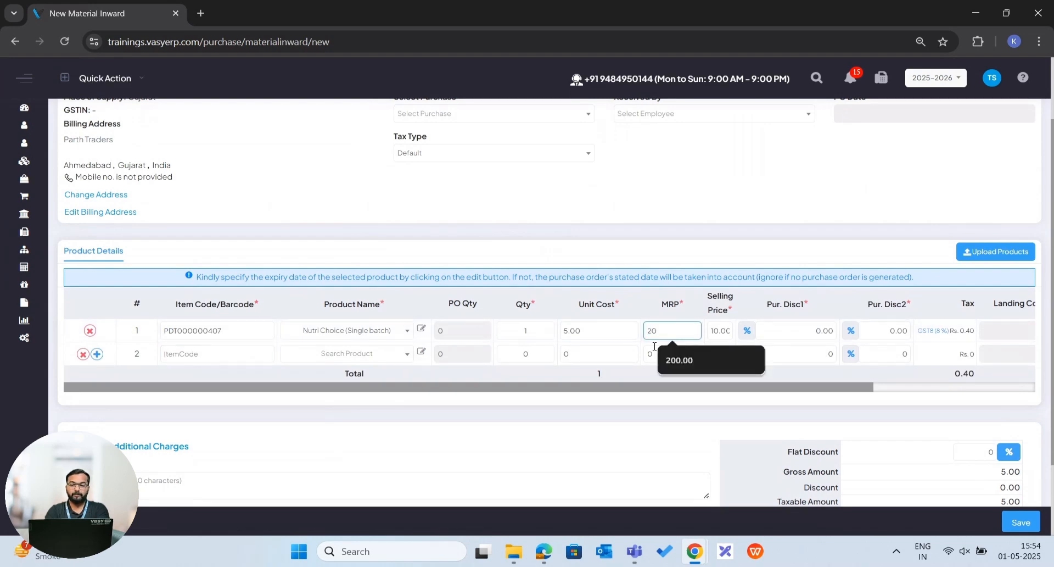
{"action": "scroll", "coordinate": [655, 347], "scroll_direction": "down", "scroll_amount": 2}
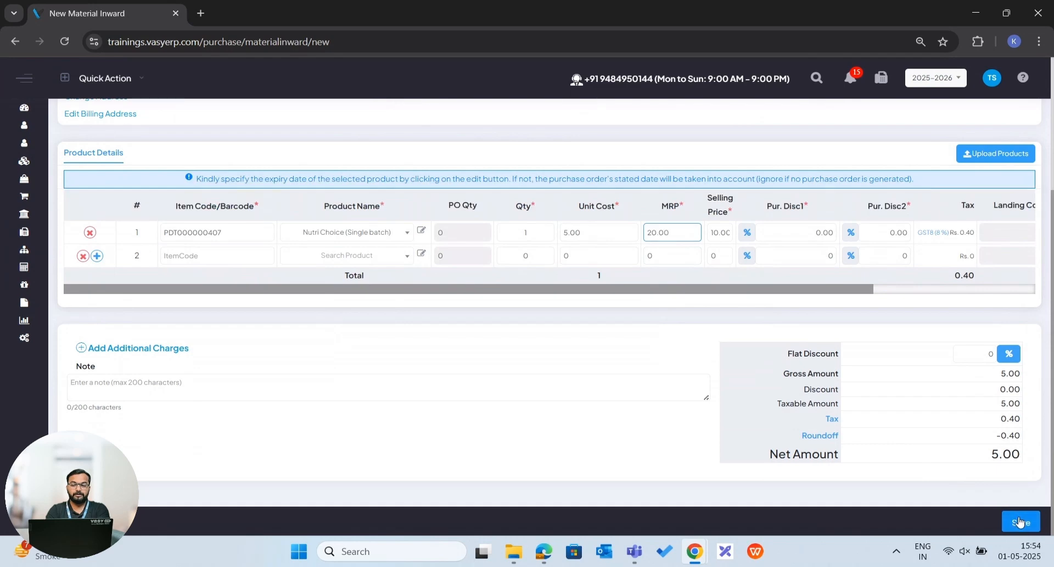
{"action": "left_click", "coordinate": [1020, 521]}
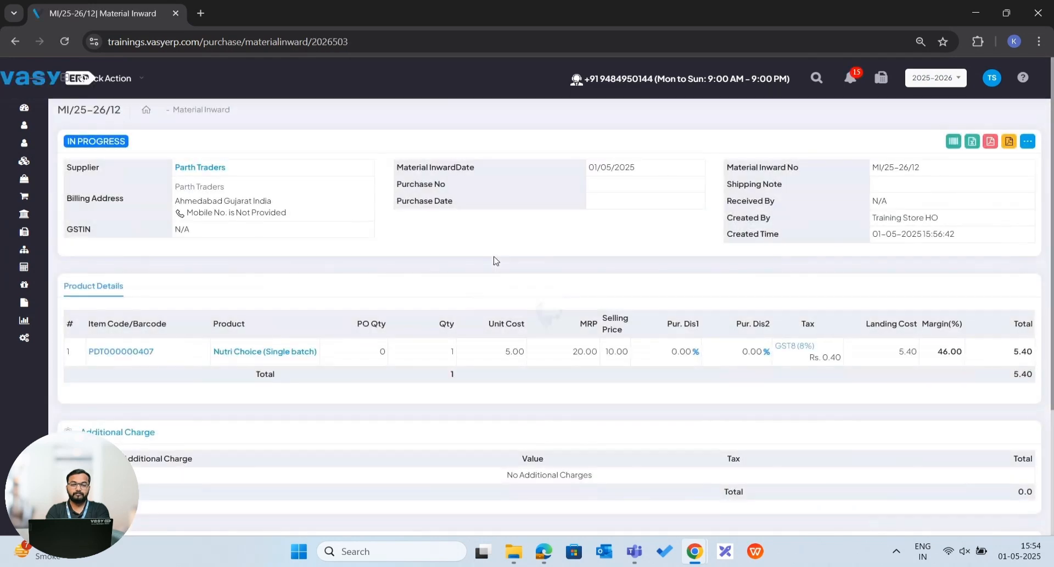
Reopen the Nutri Choice (Single batch) product from the inventory and check its updated batch MRP in the pricing details.
{"action": "mouse_move", "coordinate": [28, 142]}
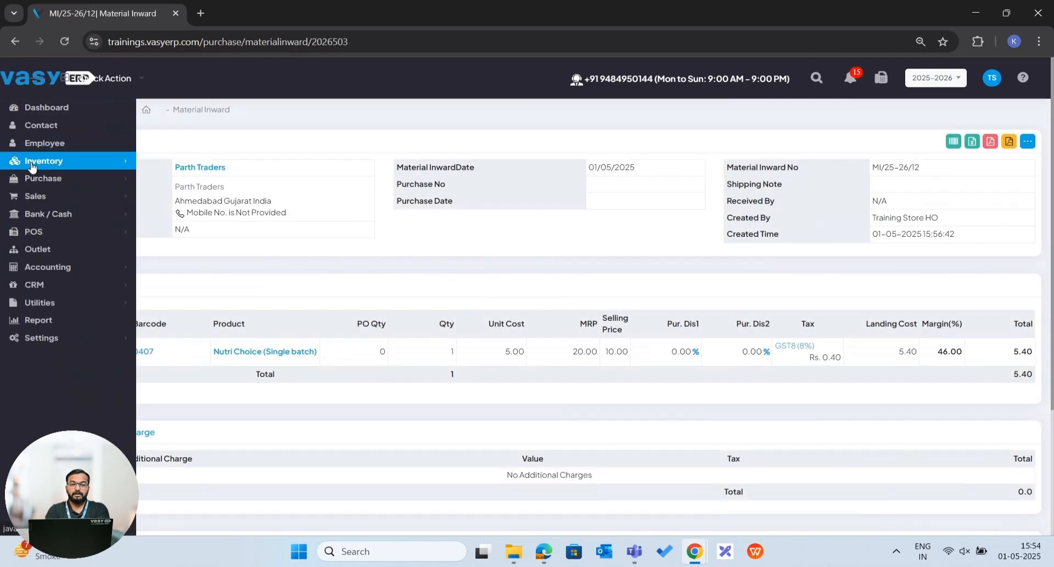
{"action": "left_click", "coordinate": [31, 164]}
{"action": "left_click", "coordinate": [40, 178]}
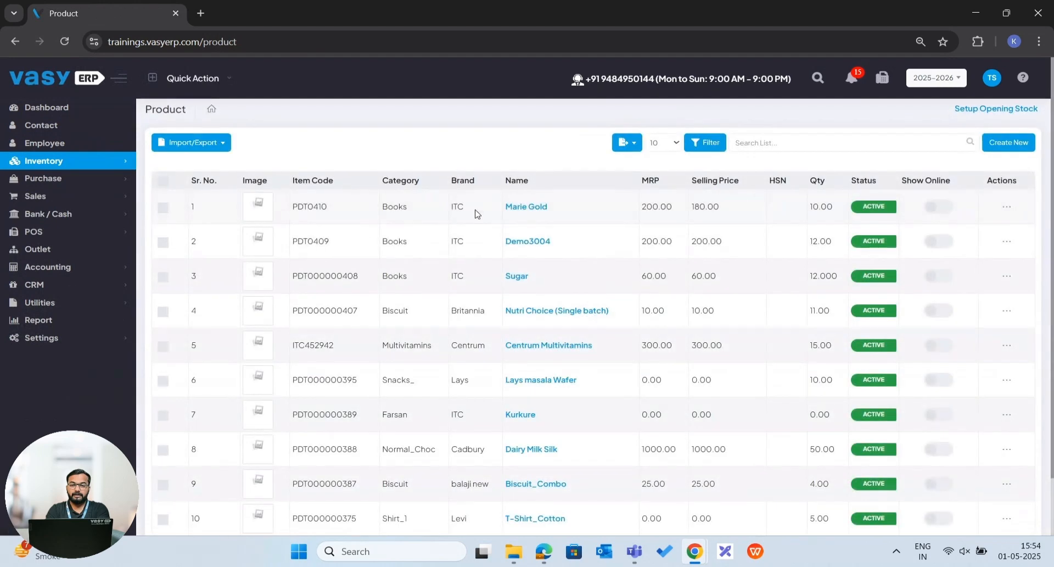
{"action": "left_click", "coordinate": [524, 311]}
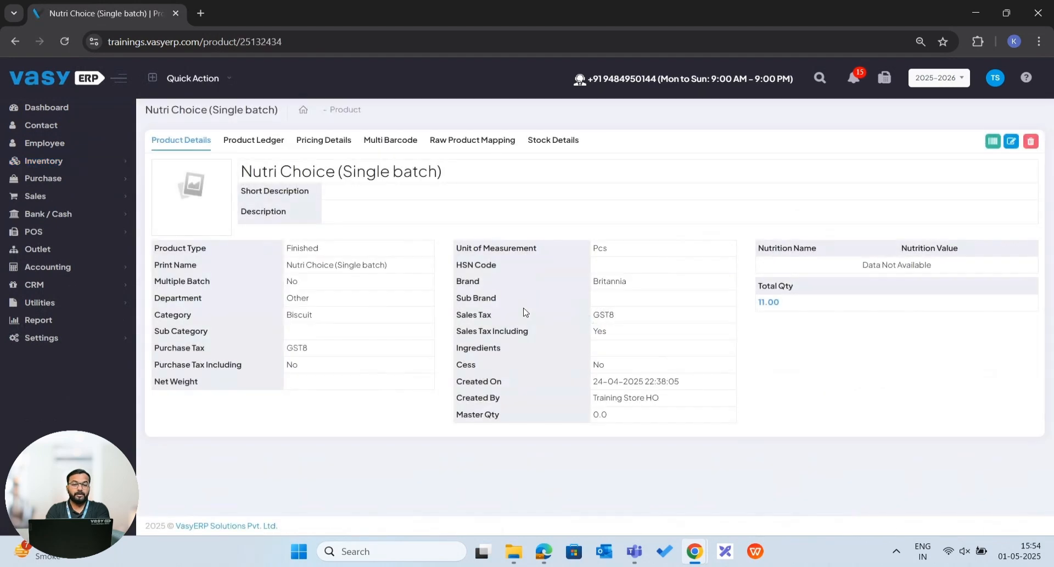
{"action": "left_click", "coordinate": [323, 140]}
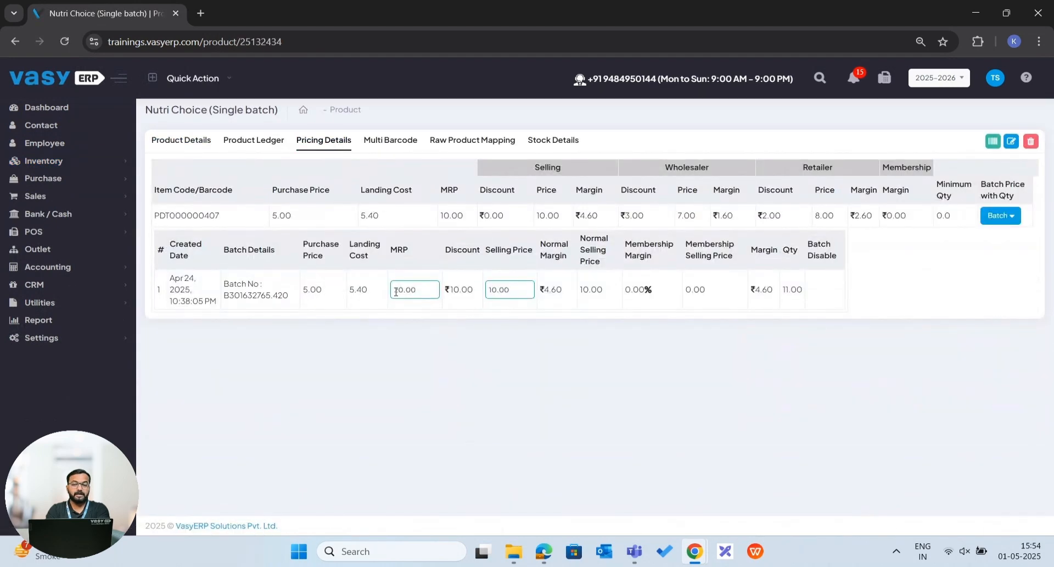
{"action": "scroll", "coordinate": [392, 289], "scroll_direction": "up", "scroll_amount": 5}
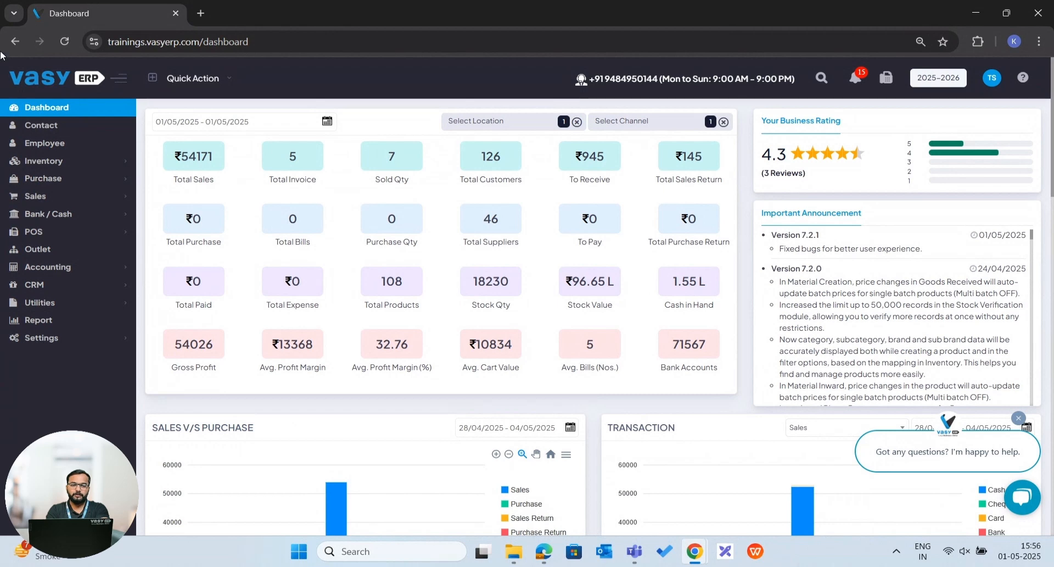
Open the PhonePe payment integration in the settings and examine its bank and Merchant ID fields.
{"action": "left_click", "coordinate": [58, 338]}
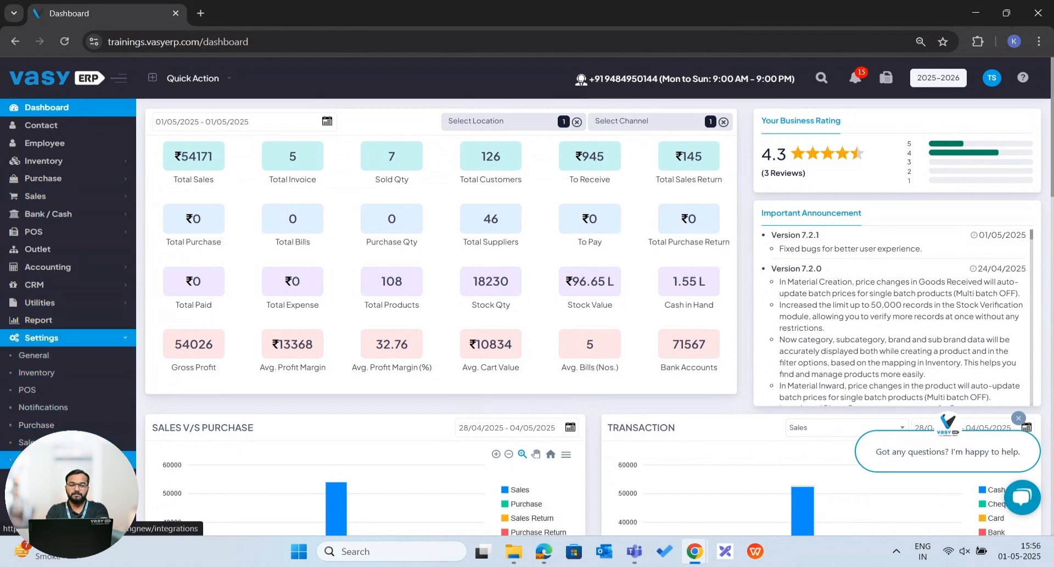
{"action": "left_click", "coordinate": [40, 460]}
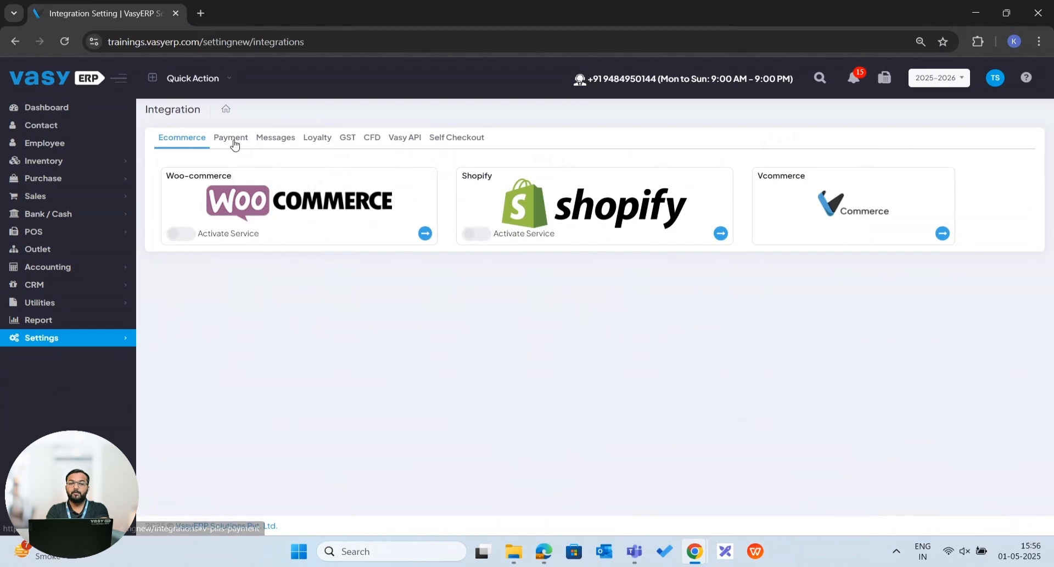
{"action": "left_click", "coordinate": [234, 142]}
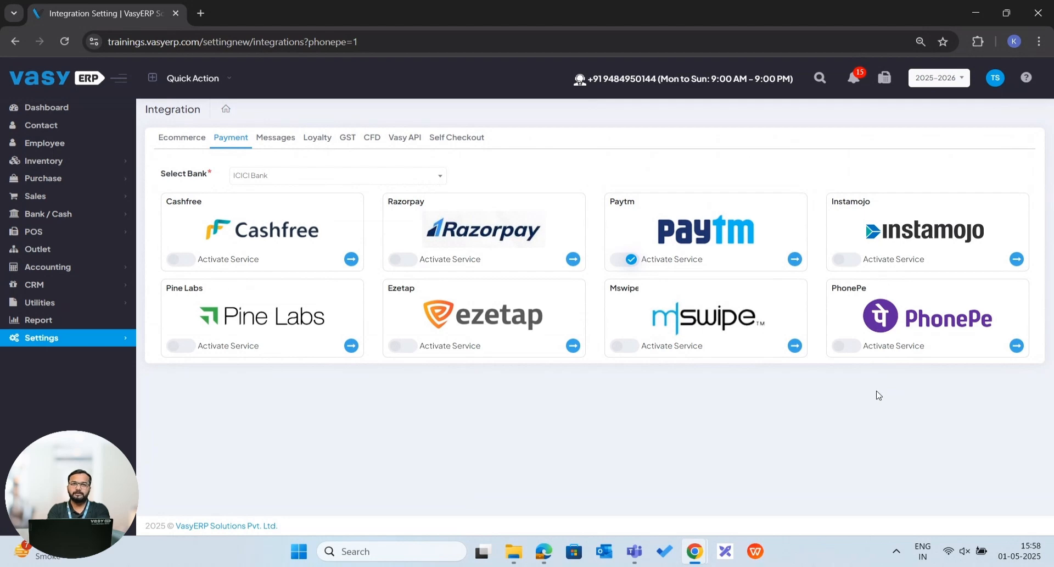
{"action": "left_click", "coordinate": [937, 320]}
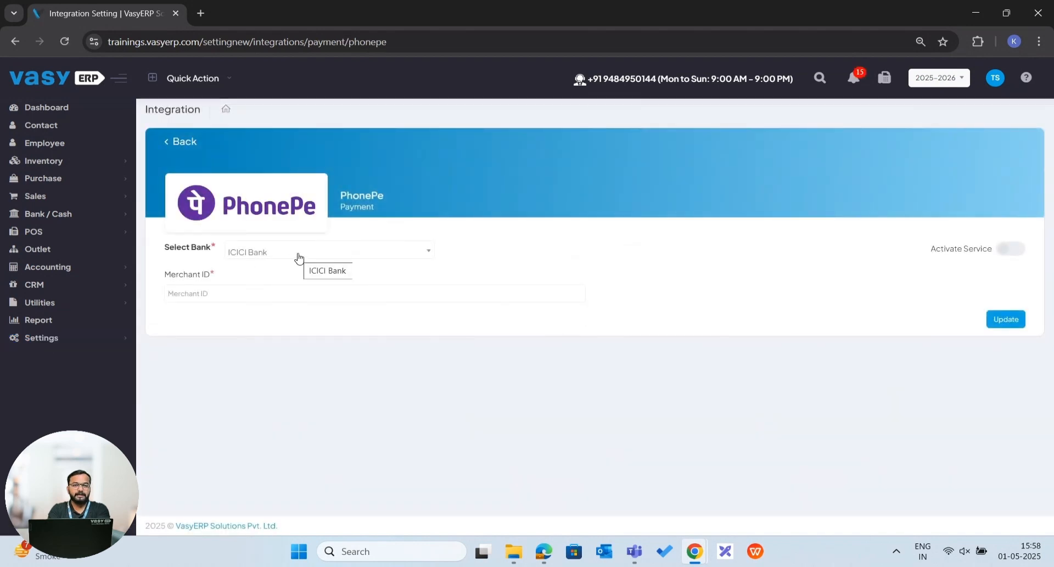
{"action": "left_click", "coordinate": [300, 258]}
{"action": "left_click", "coordinate": [299, 259]}
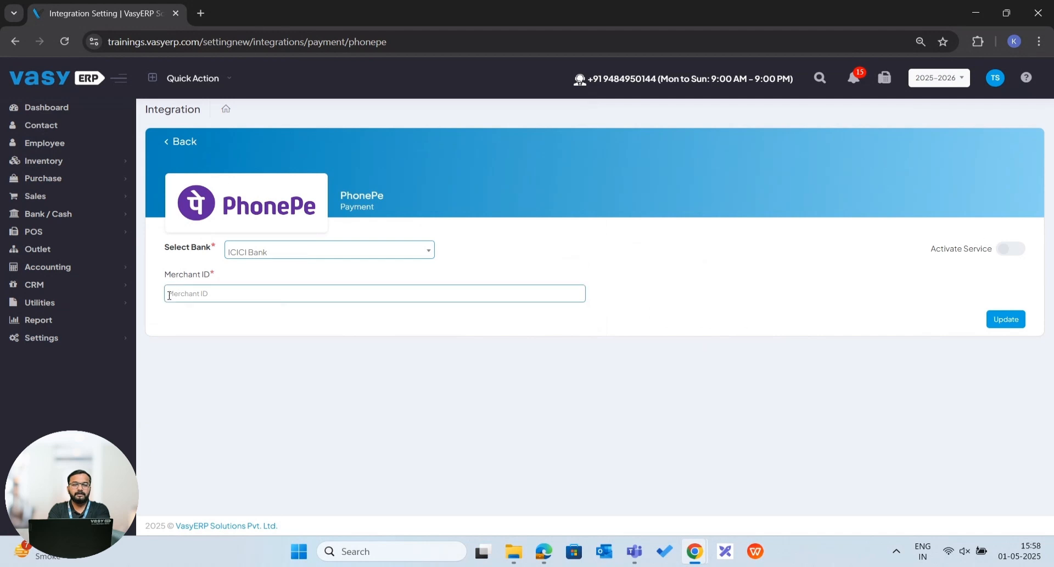
{"action": "left_click", "coordinate": [198, 291]}
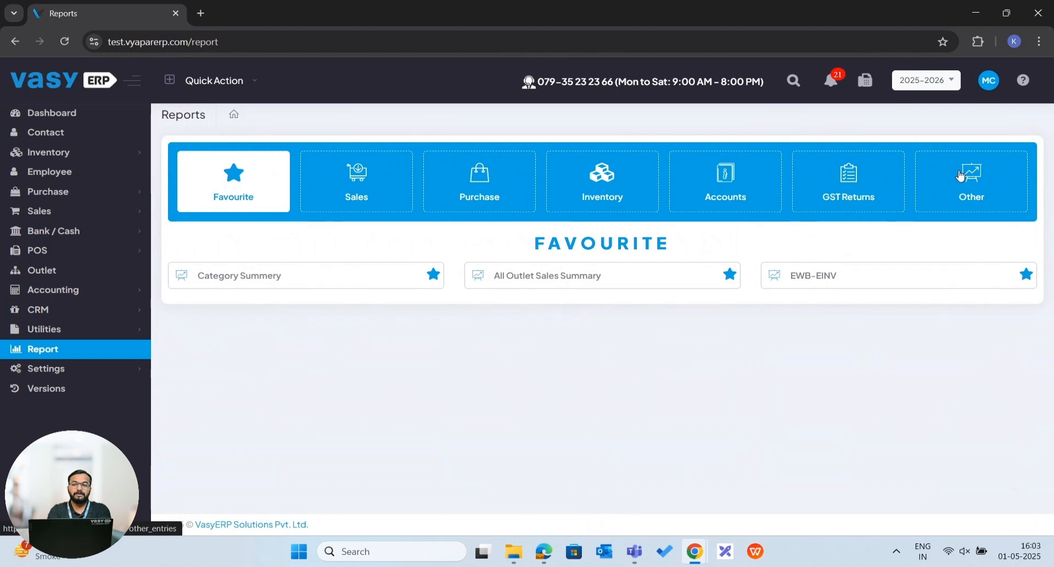
Open the EWB-EINV report from the Other reports and review its location, date range, module and GST Doc Type filters.
{"action": "left_click", "coordinate": [960, 176]}
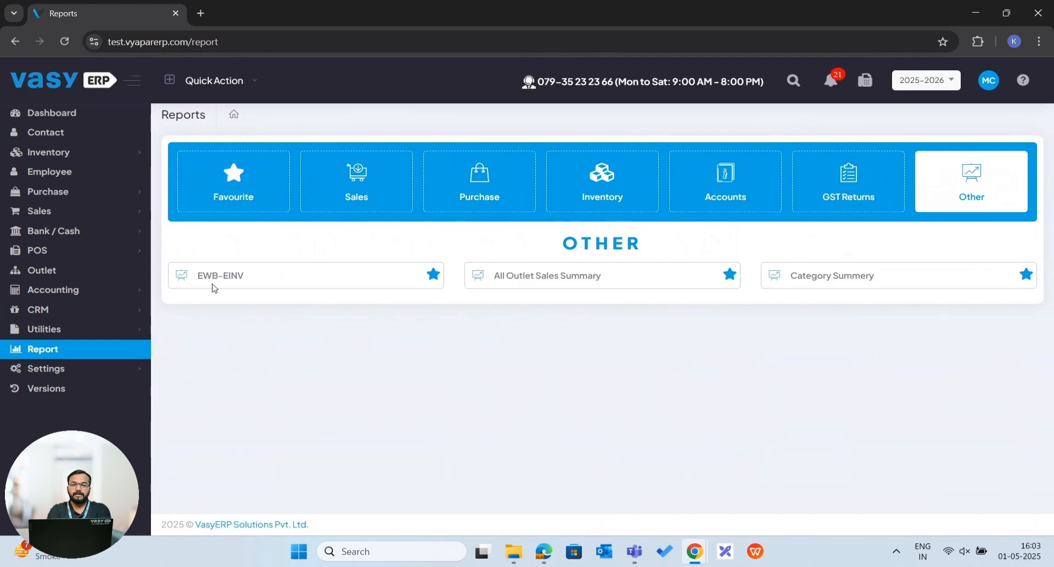
{"action": "left_click", "coordinate": [218, 277]}
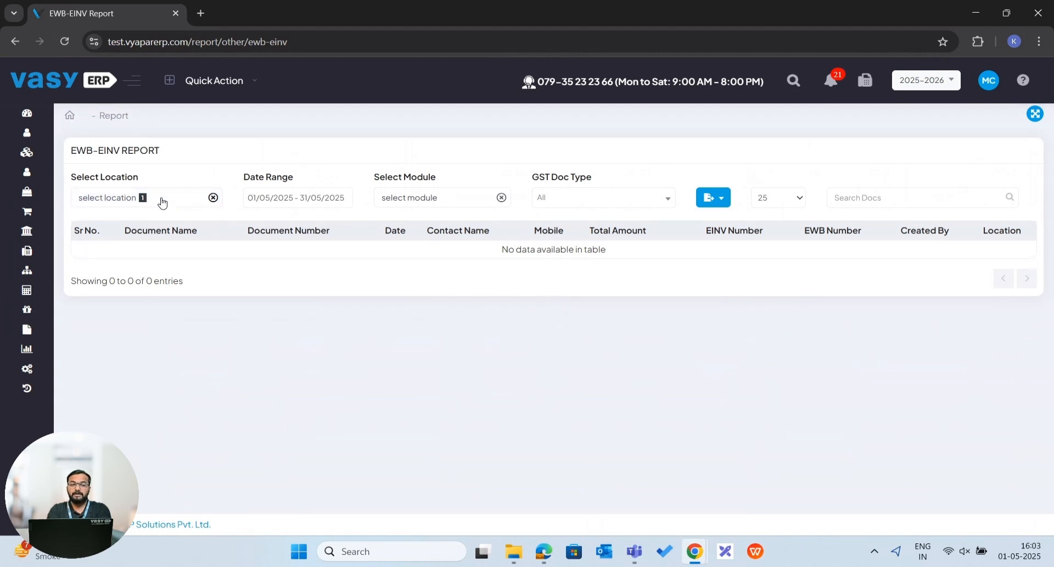
{"action": "left_click", "coordinate": [161, 202]}
{"action": "left_click", "coordinate": [273, 197]}
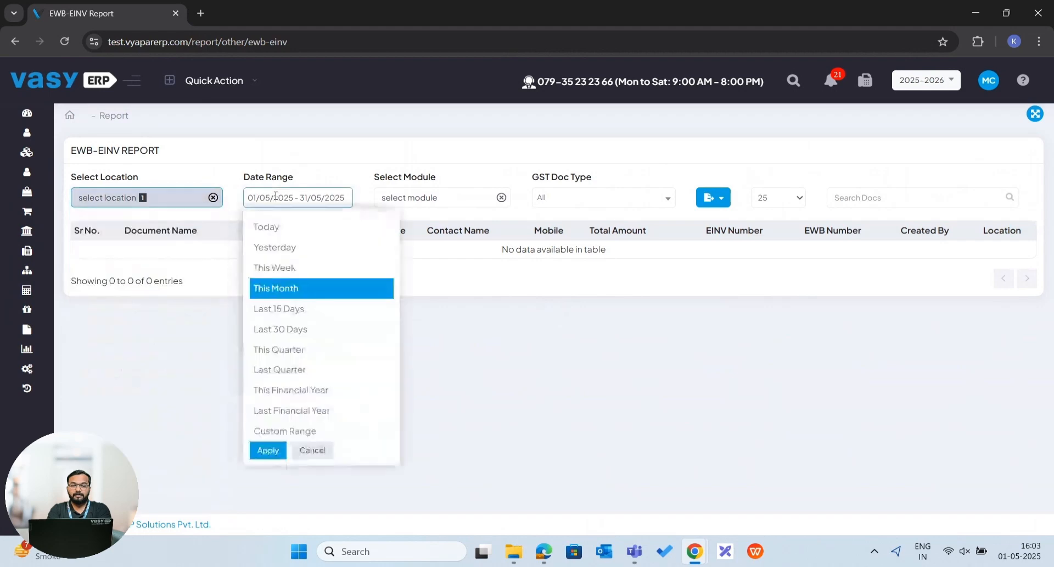
{"action": "left_click", "coordinate": [421, 200]}
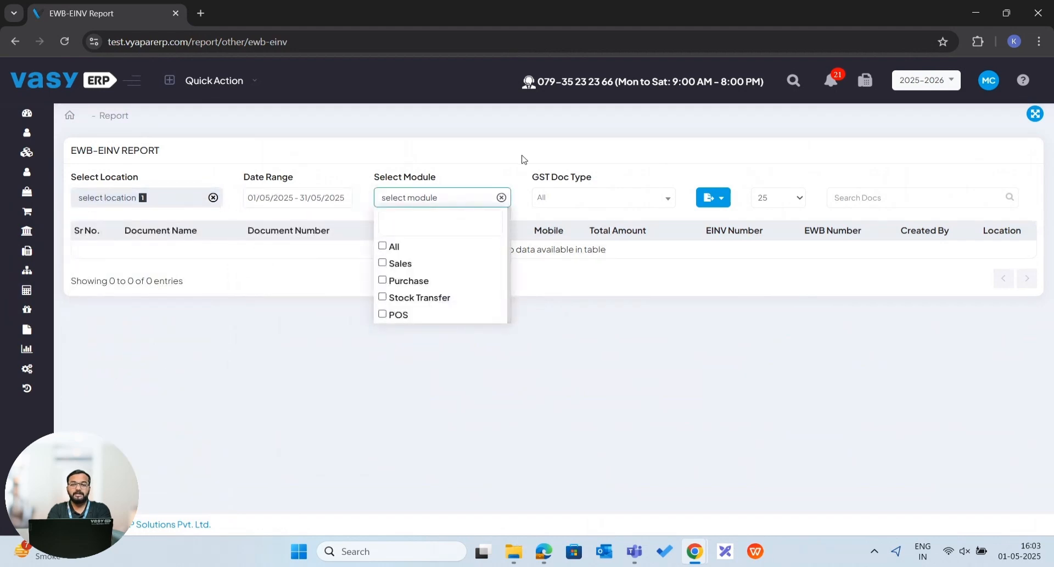
{"action": "left_click", "coordinate": [551, 204]}
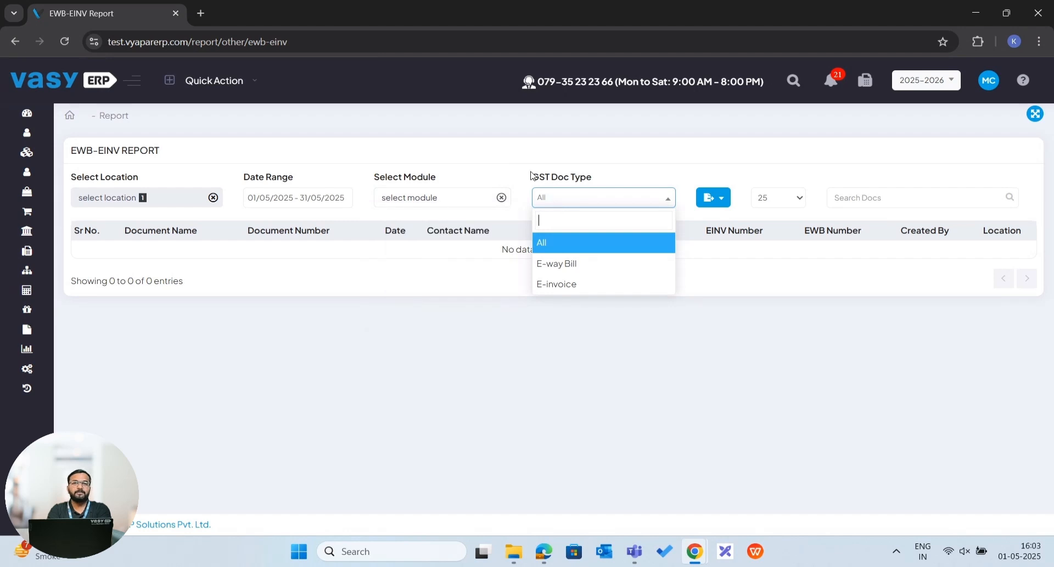
{"action": "left_click", "coordinate": [433, 167]}
Filter the EWB-EINV report to This Financial Year and the E-way Bill document type.
{"action": "left_click", "coordinate": [274, 207]}
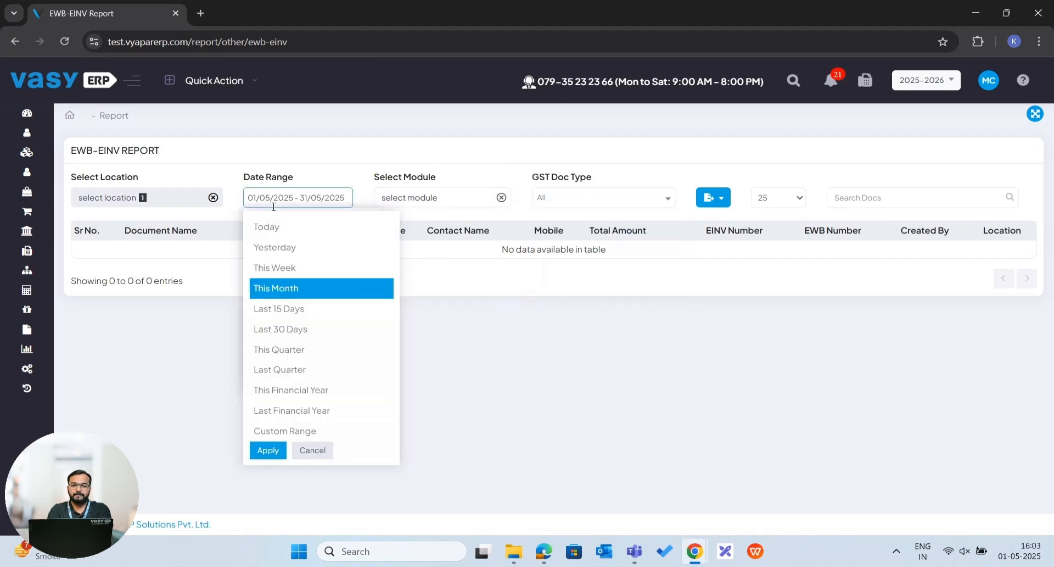
{"action": "left_click", "coordinate": [297, 390]}
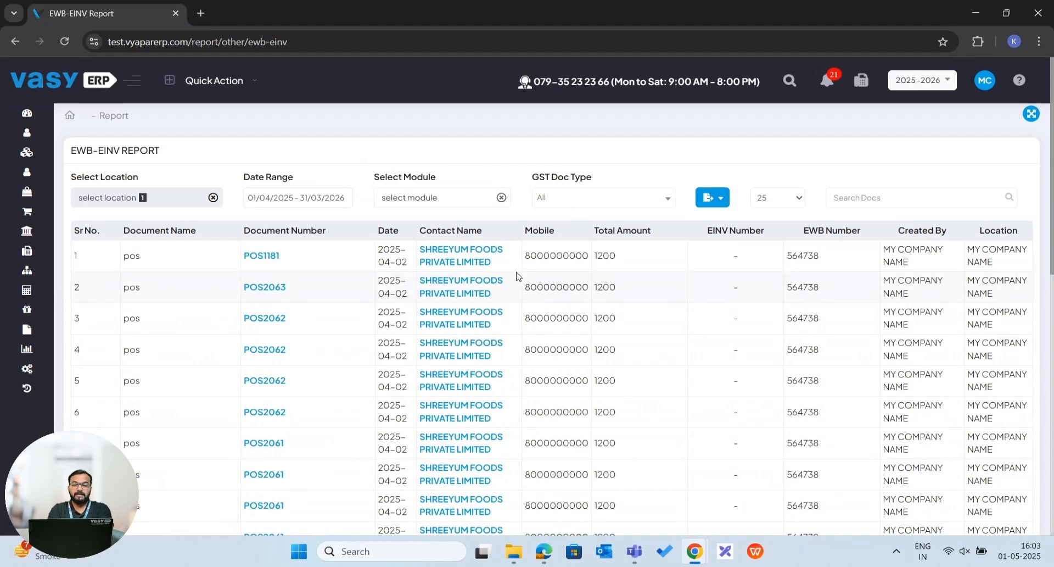
{"action": "scroll", "coordinate": [516, 276], "scroll_direction": "down", "scroll_amount": 2}
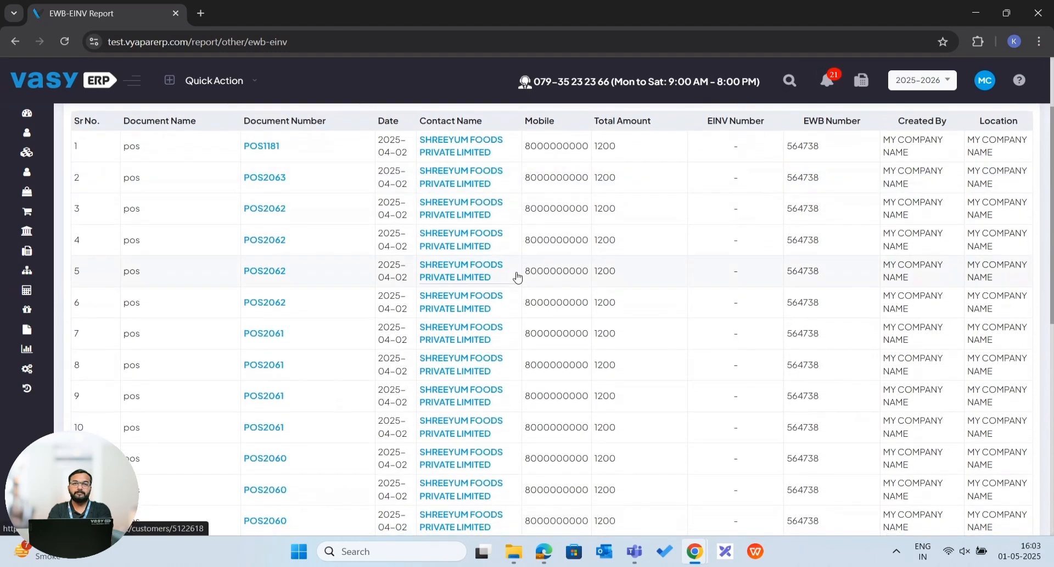
{"action": "scroll", "coordinate": [516, 275], "scroll_direction": "up", "scroll_amount": 2}
{"action": "left_click", "coordinate": [607, 198]}
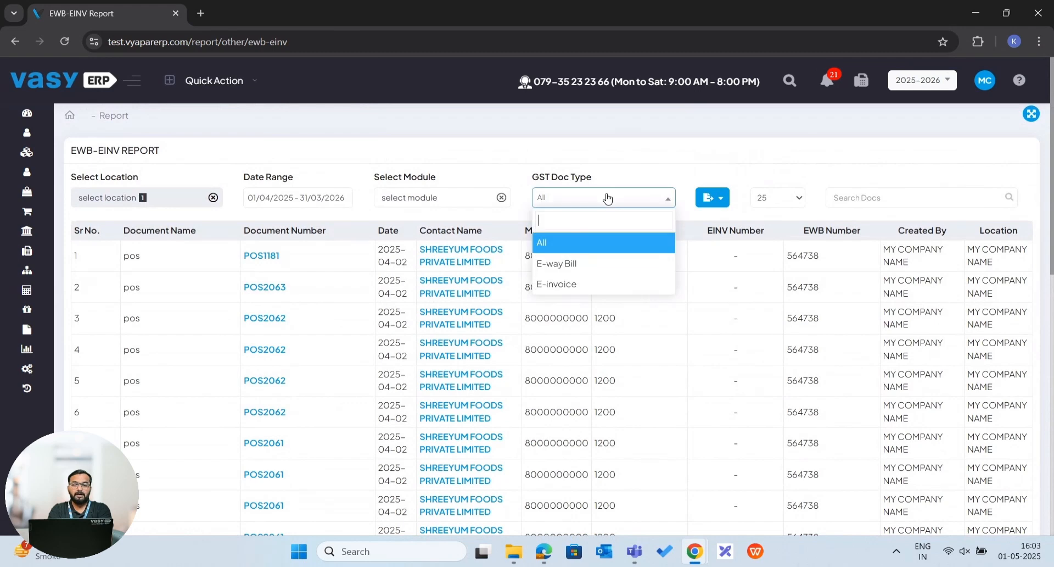
{"action": "left_click", "coordinate": [552, 264]}
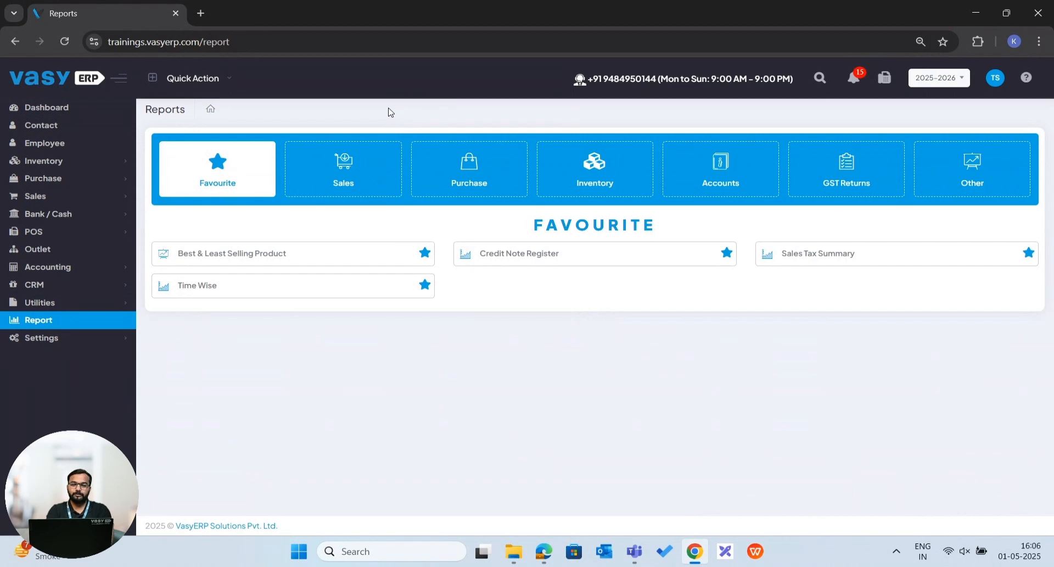
Open the Sales Man Report from the sales reports and add Brand as a filter option.
{"action": "left_click", "coordinate": [378, 162]}
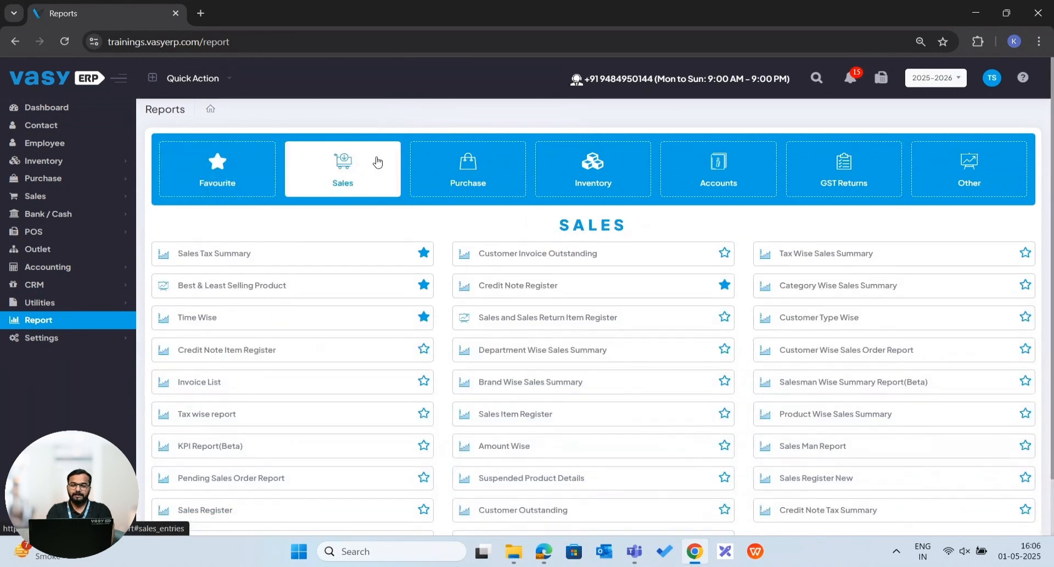
{"action": "left_click", "coordinate": [802, 451]}
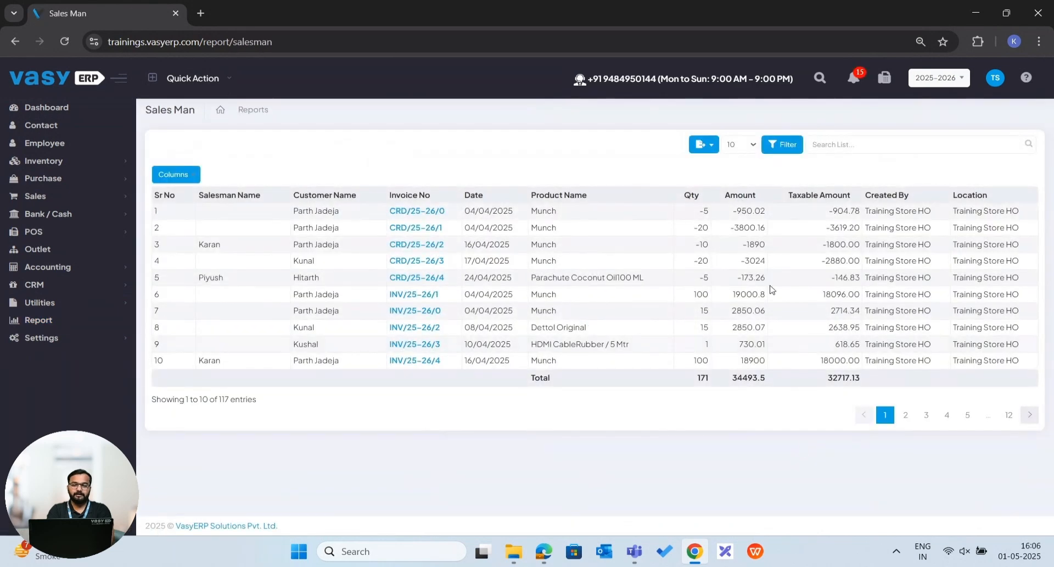
{"action": "left_click", "coordinate": [784, 147]}
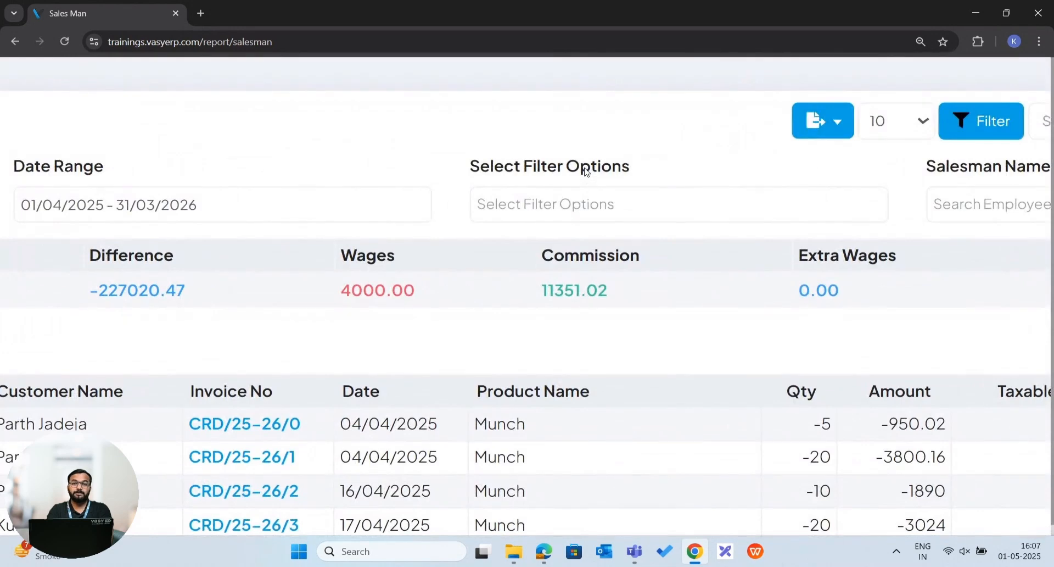
{"action": "left_click", "coordinate": [572, 203]}
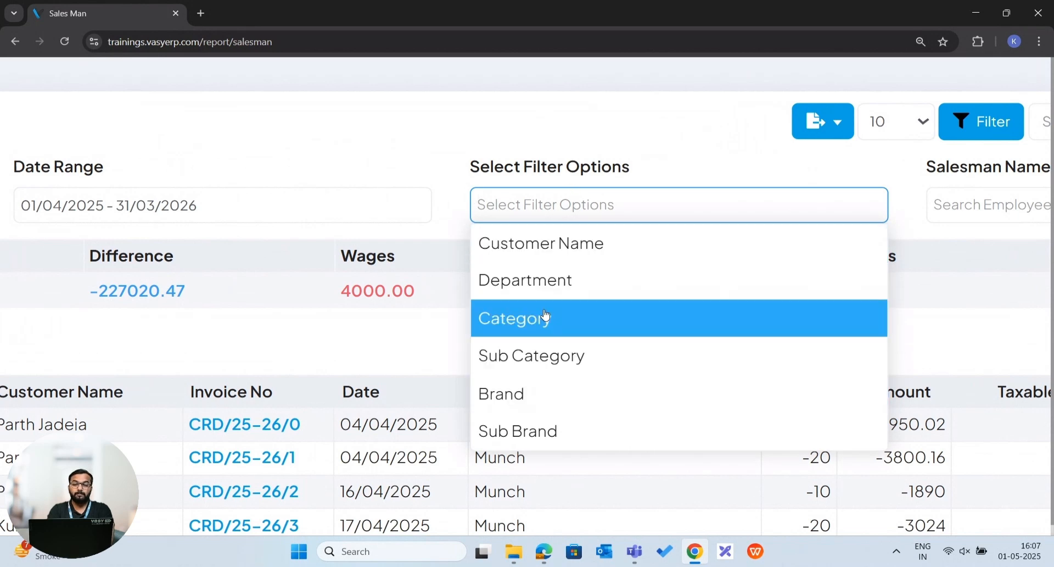
{"action": "left_click", "coordinate": [524, 394]}
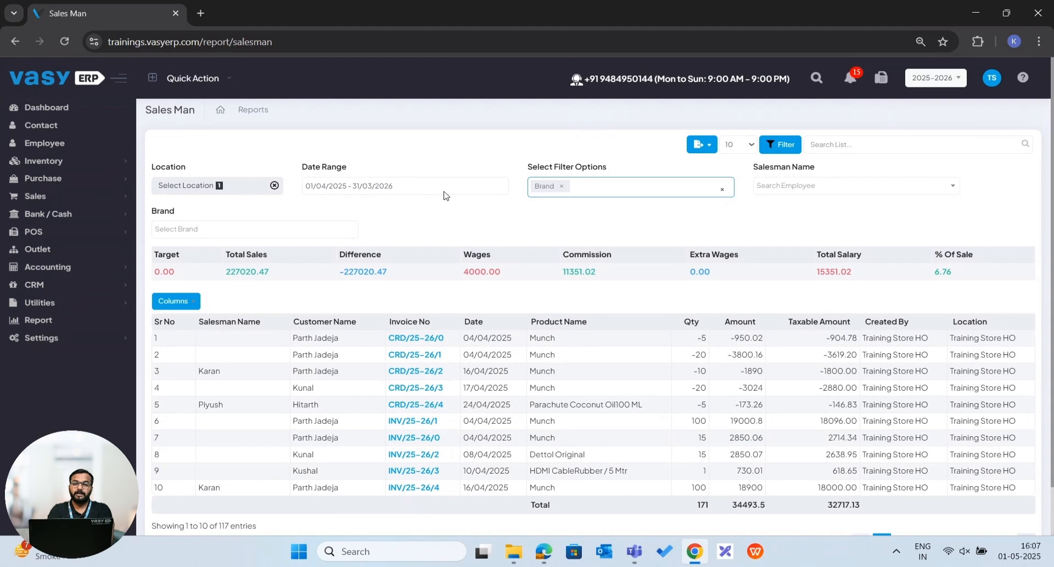
Filter the salesman report by the salesman's name and the brand Samsung.
{"action": "left_click", "coordinate": [805, 188]}
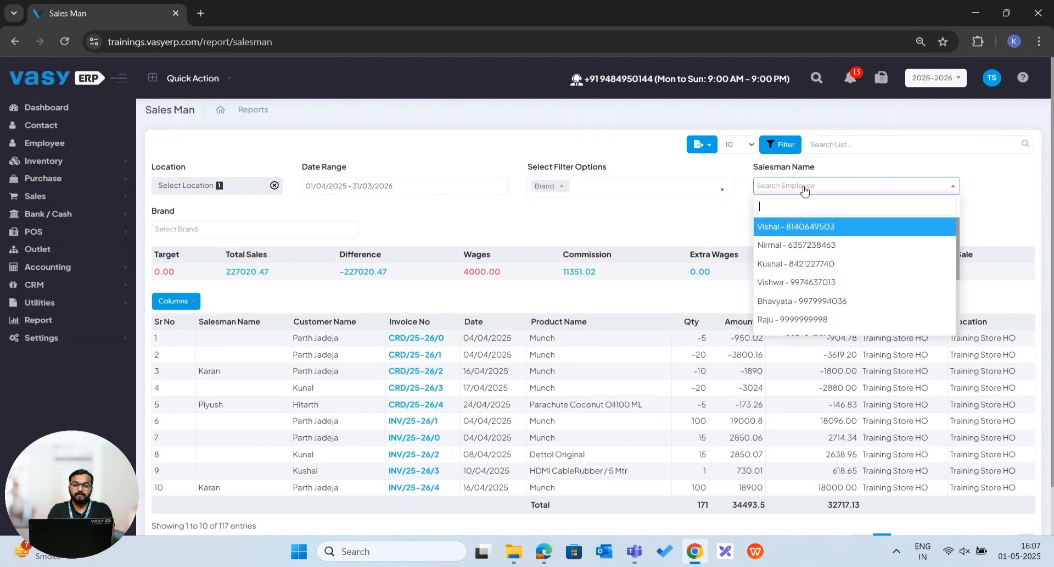
{"action": "type", "text": "piyush"}
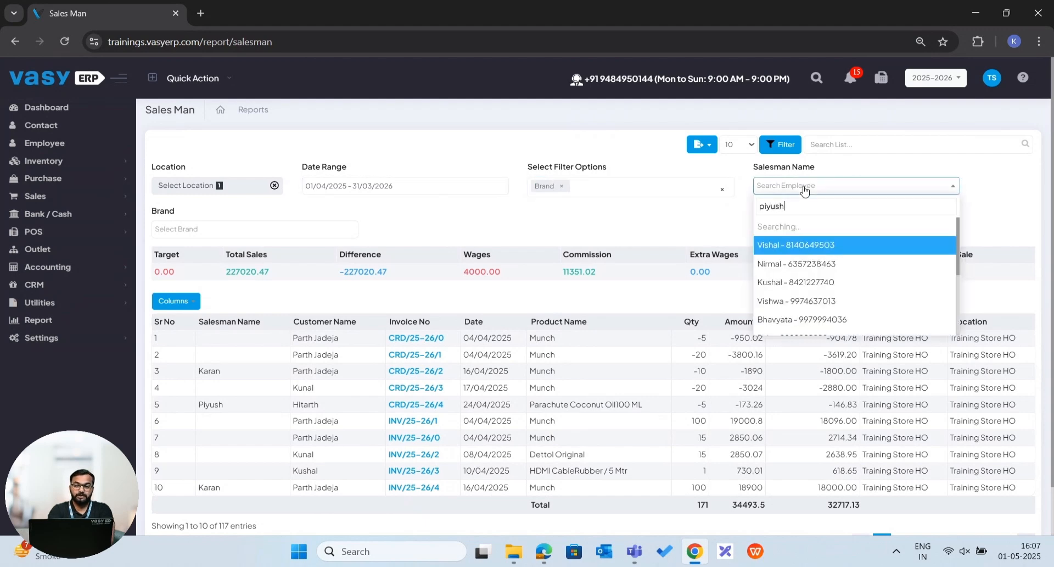
{"action": "left_click", "coordinate": [800, 231]}
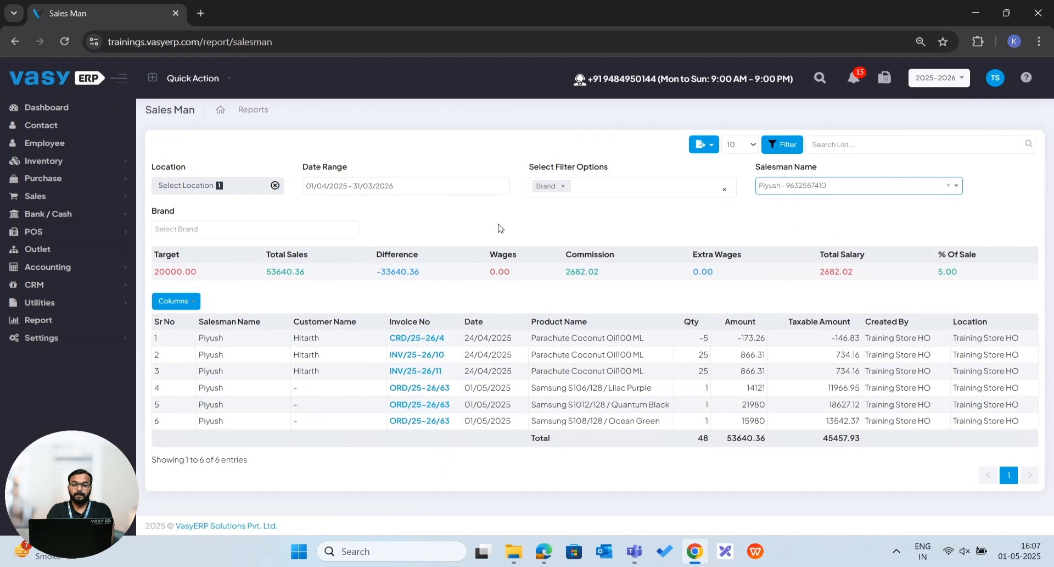
{"action": "left_click", "coordinate": [184, 229]}
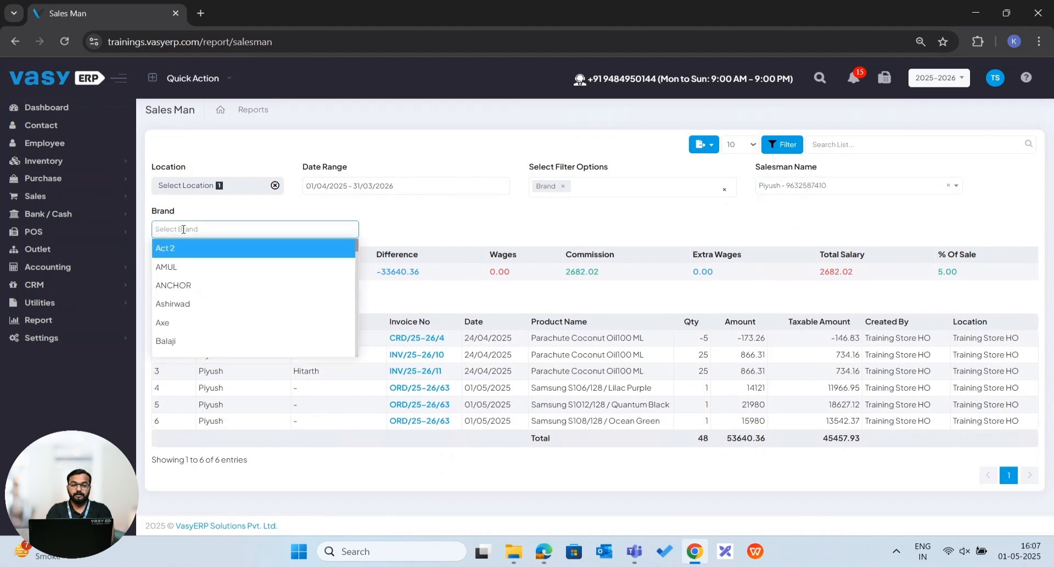
{"action": "type", "text": "samsung"}
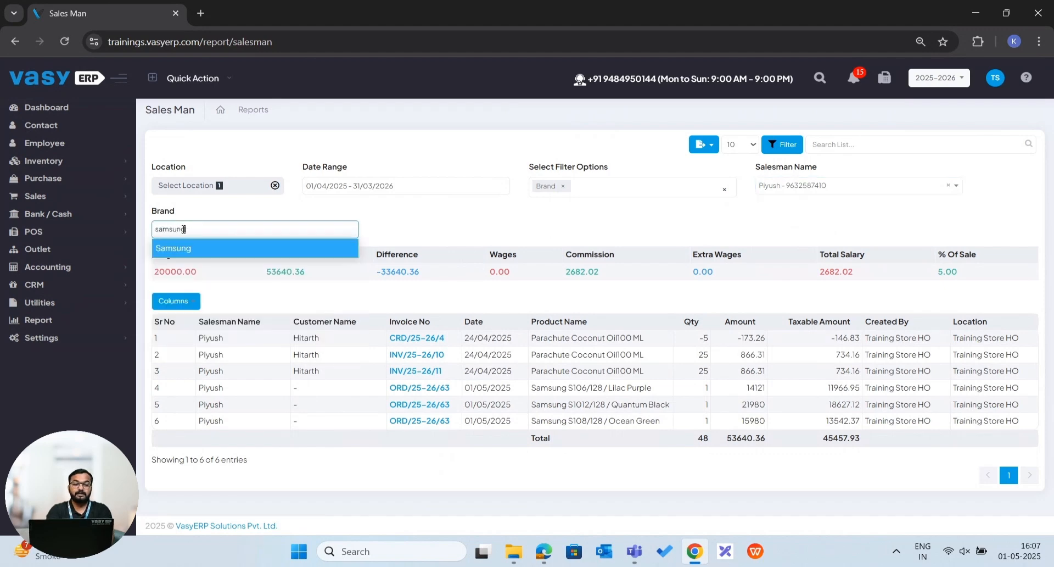
{"action": "left_click", "coordinate": [185, 248]}
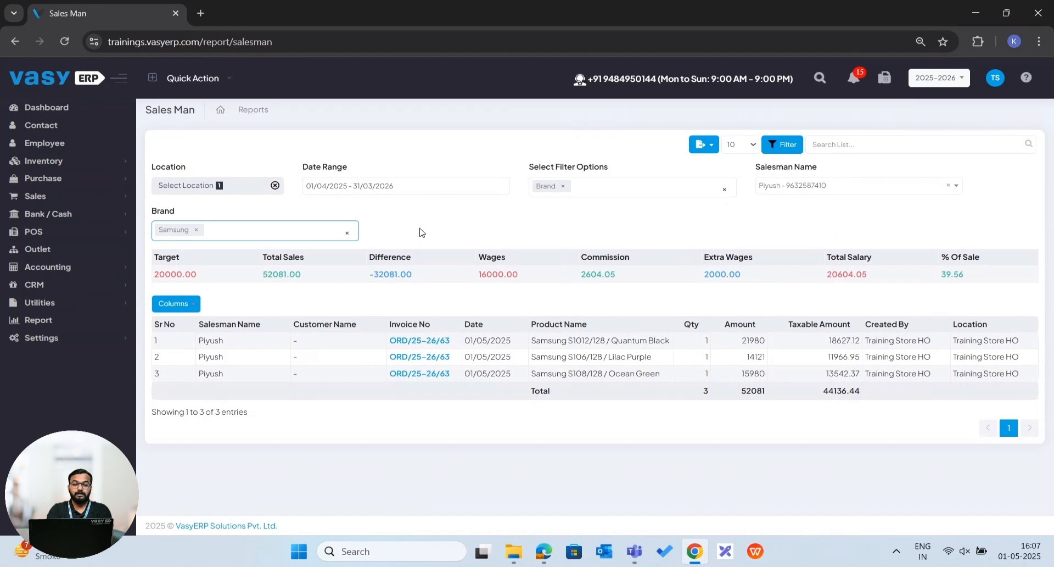